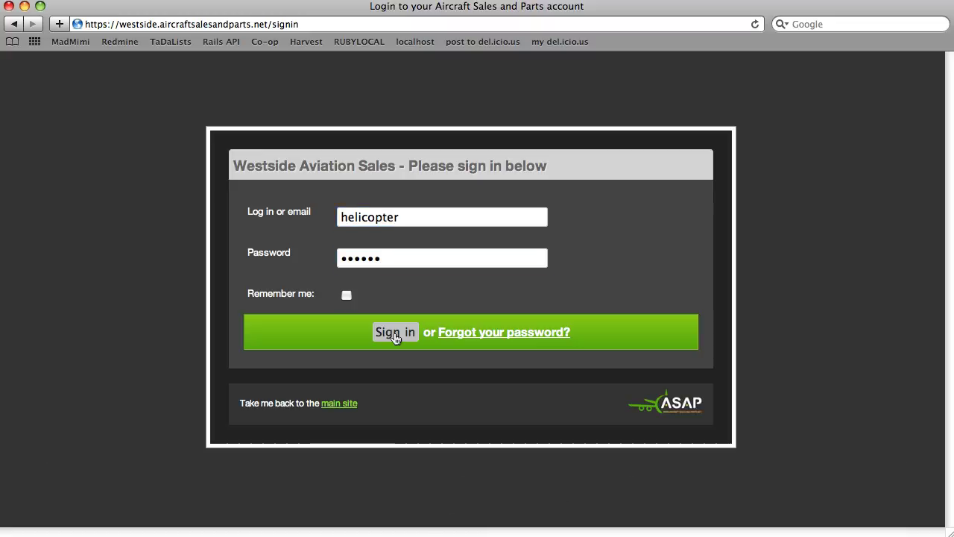
Step: Sign in to the Westside Aviation Sales account and open the form for uploading a new aircraft
click(396, 333)
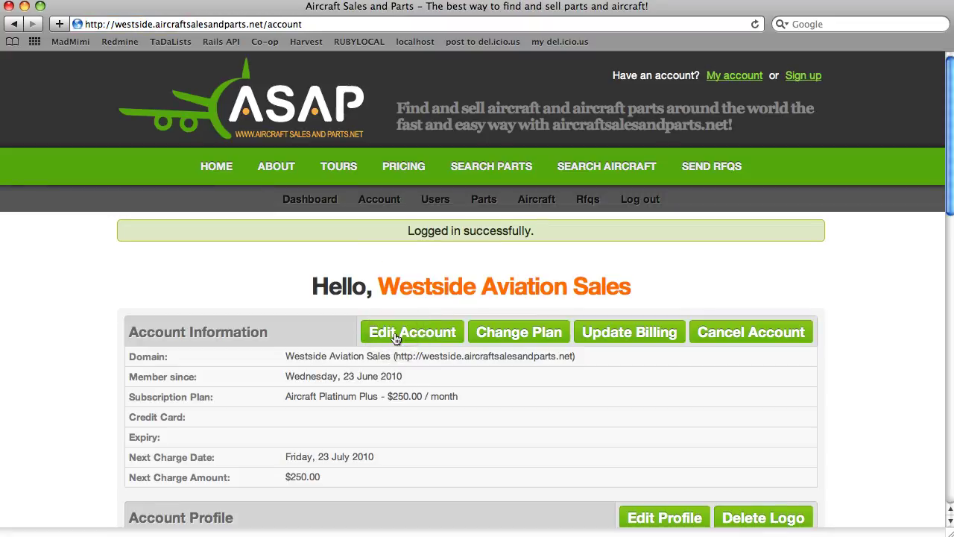
mouse_move(537, 210)
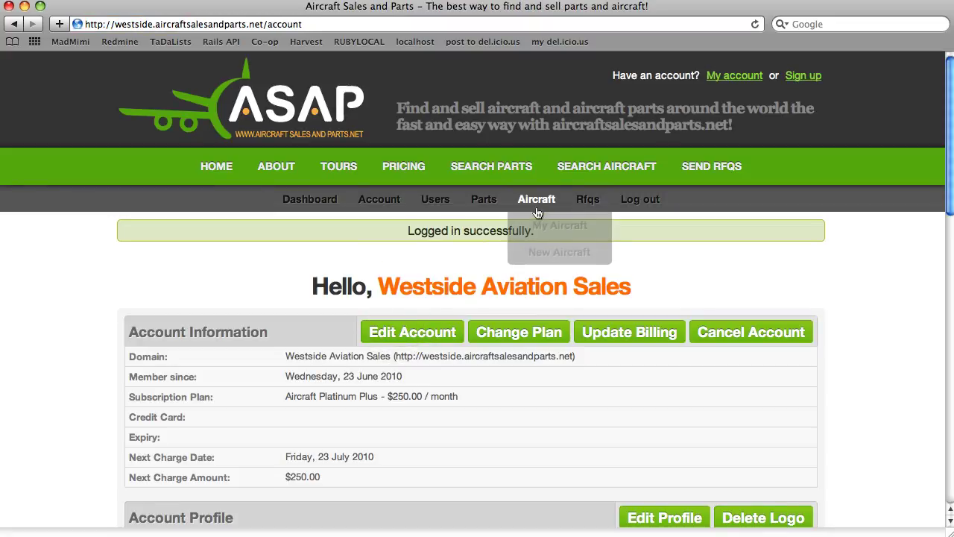
click(548, 254)
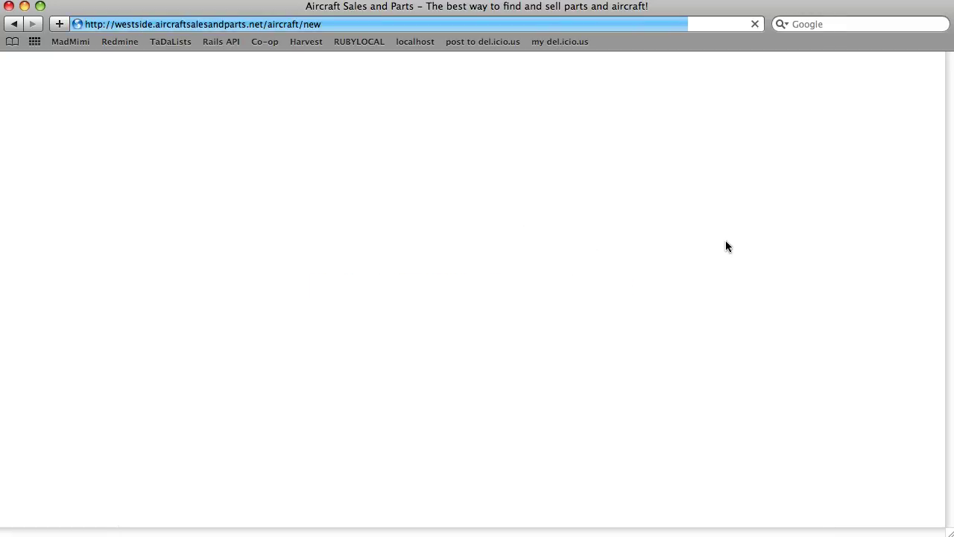
scroll(727, 246, down, 5)
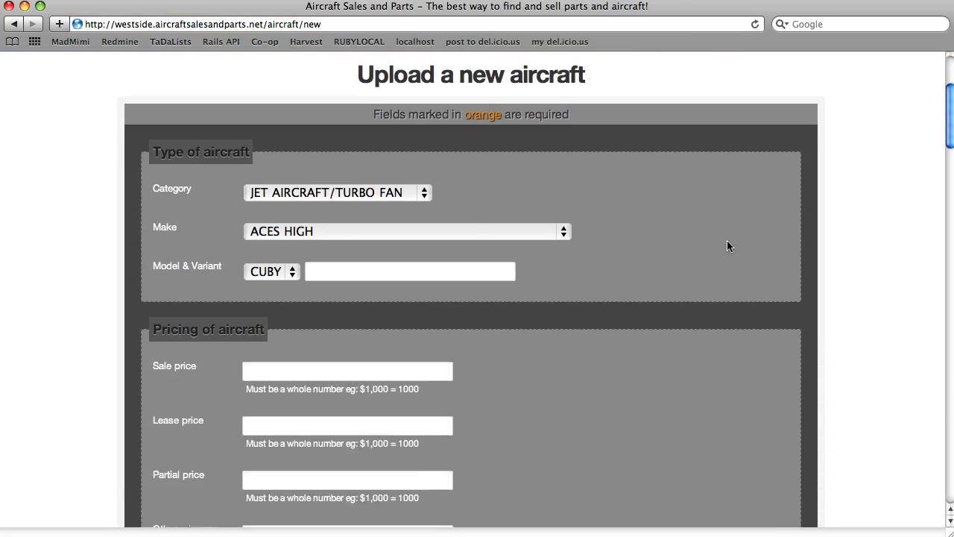
Step: Set the aircraft category to TURBINE HELICOPTER and the make to AEROSPATIALE
click(403, 157)
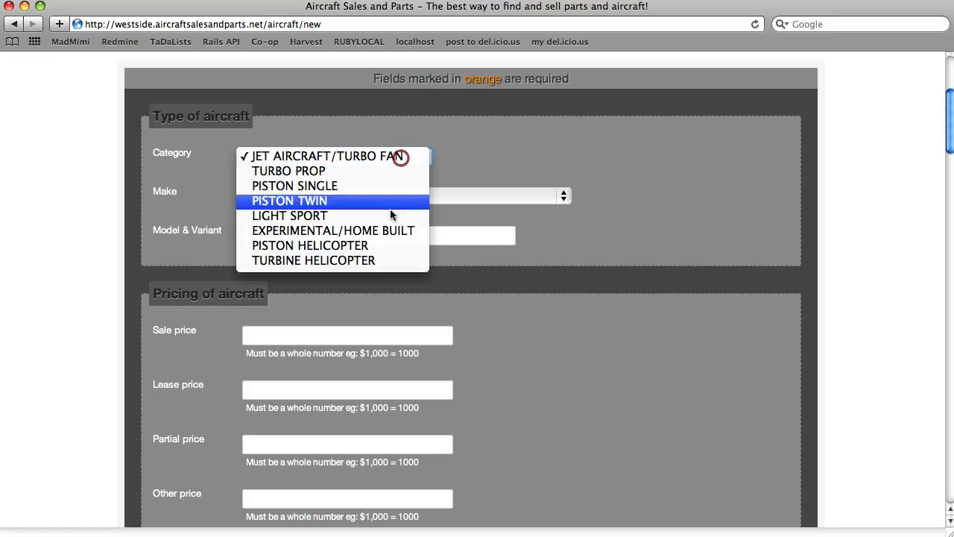
click(379, 259)
click(465, 197)
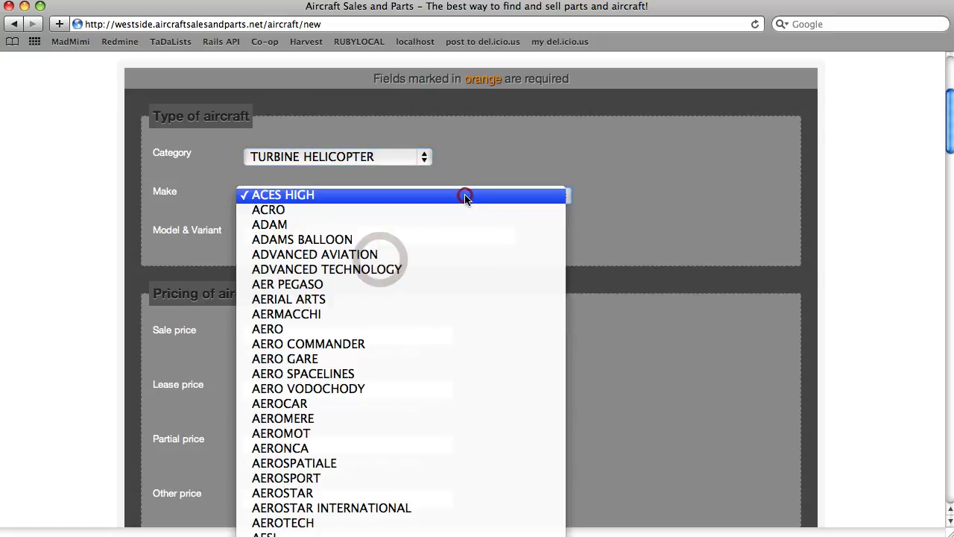
scroll(440, 303, down, 10)
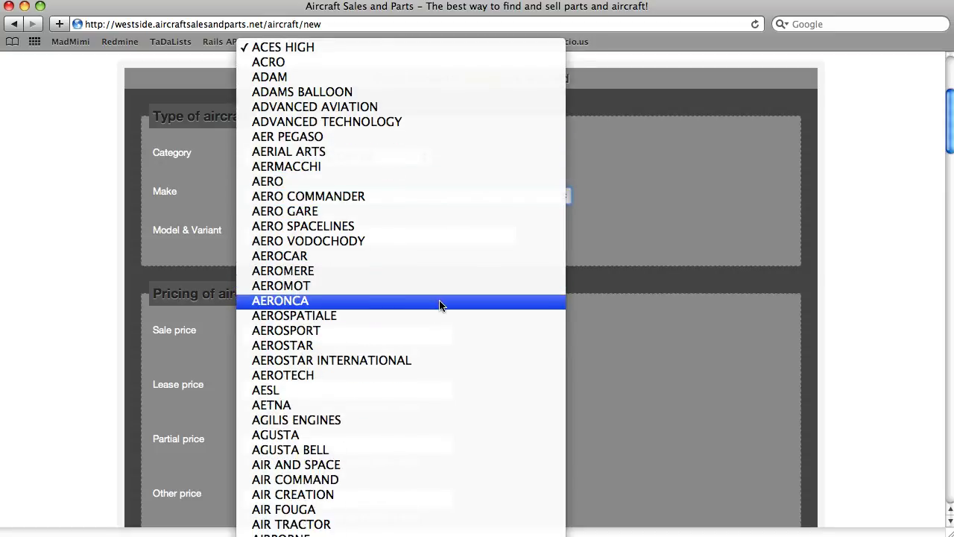
scroll(440, 304, down, 5)
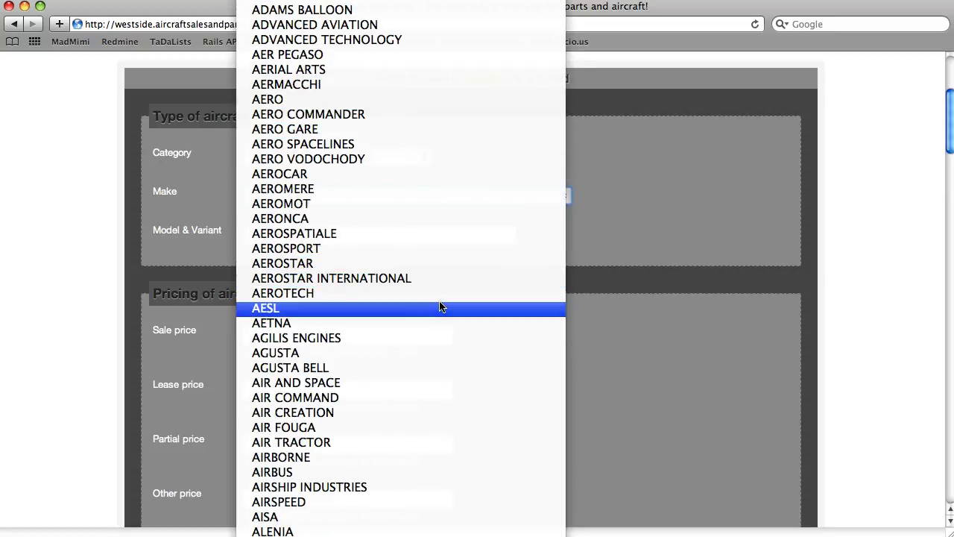
click(414, 233)
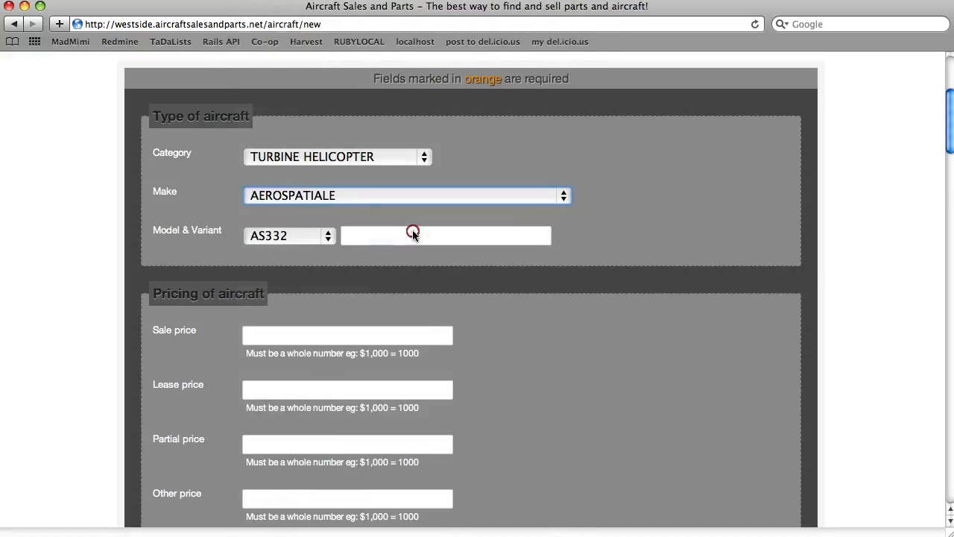
Step: Choose AS350 as the aircraft model and enter ba as its variant
click(329, 238)
click(319, 248)
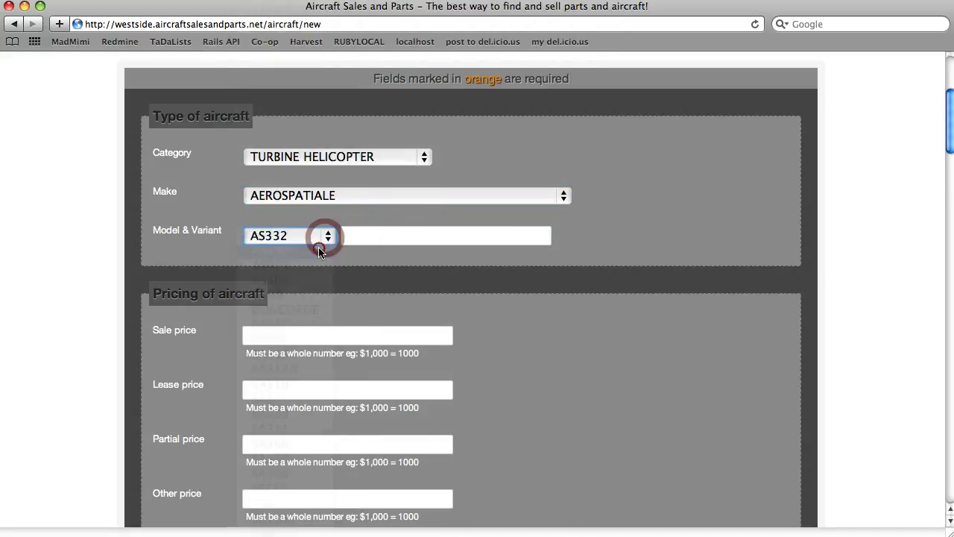
click(361, 237)
text(ba)
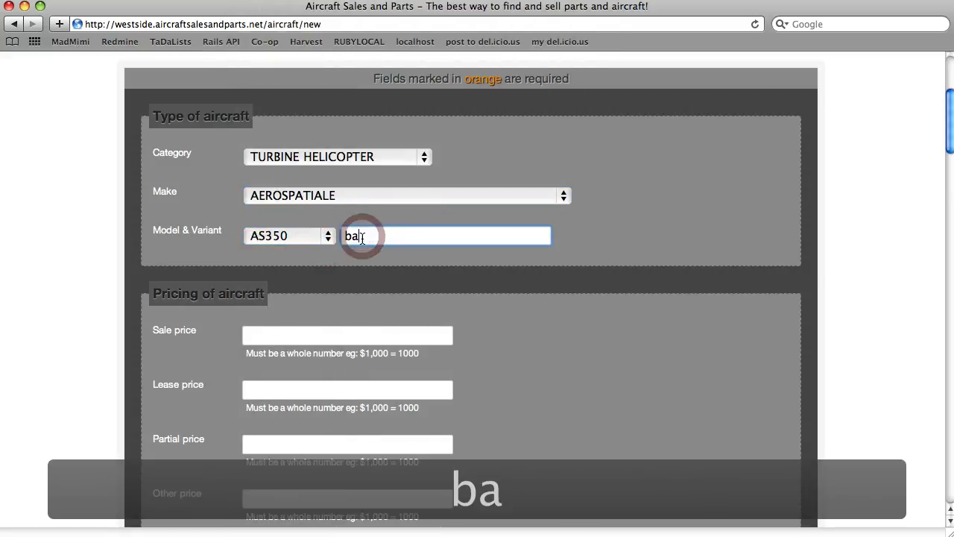
Step: Enter 1100000 as the aircraft's sale price
scroll(605, 230, down, 5)
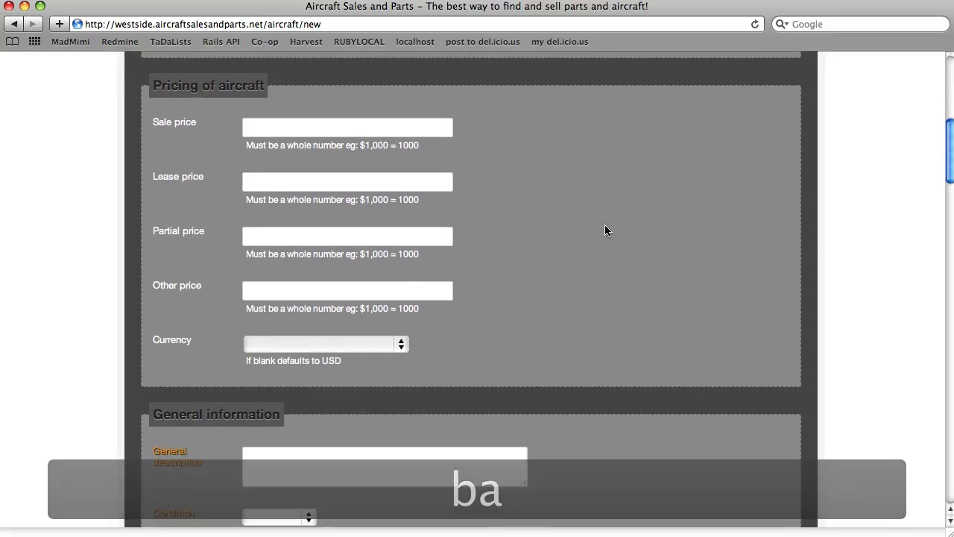
click(298, 128)
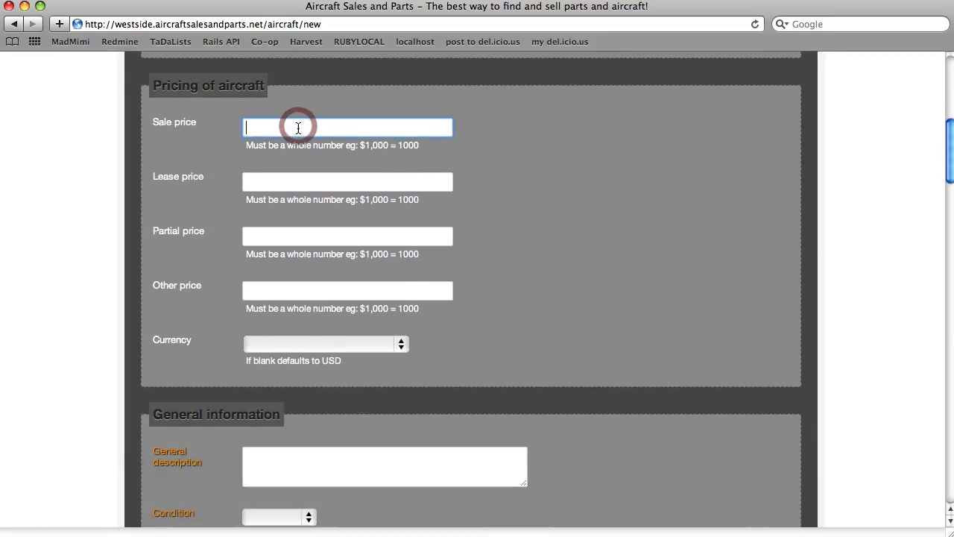
text(11)
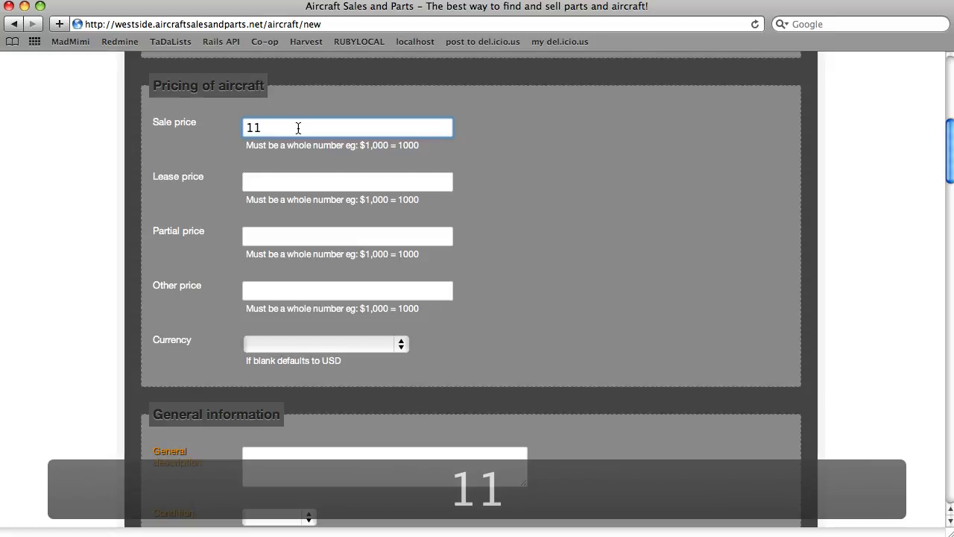
text(000)
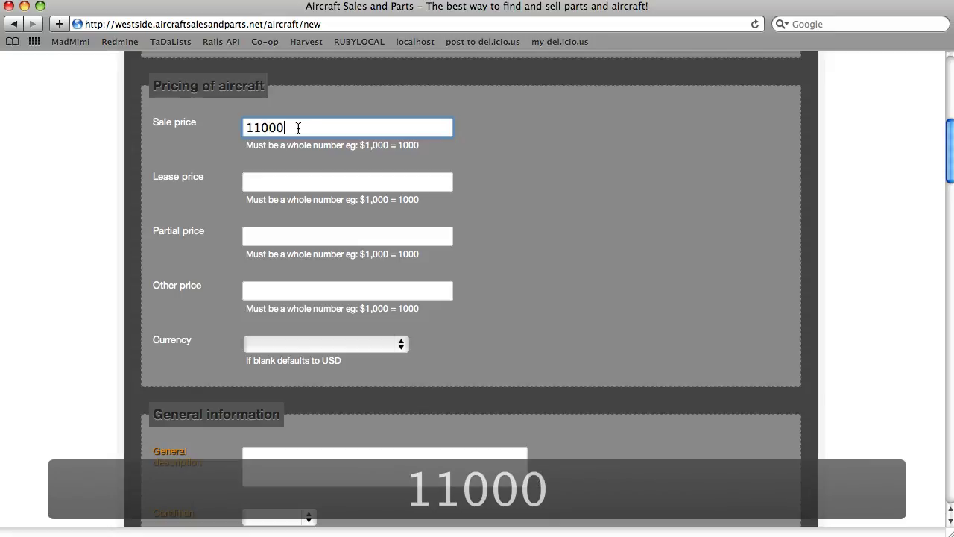
text(00)
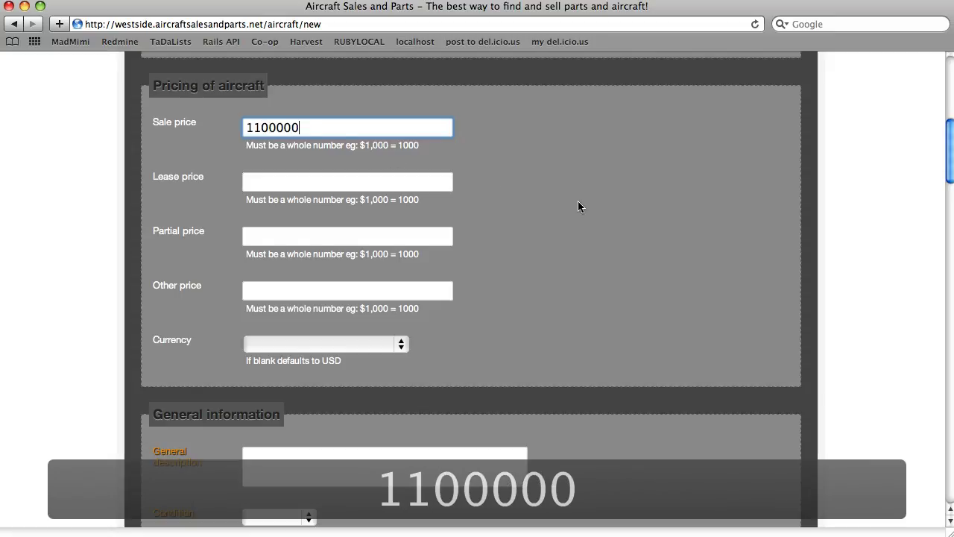
Step: Enter the general description "Recently refurbished with excellent component times" for the aircraft
scroll(578, 200, down, 5)
scroll(579, 202, down, 1)
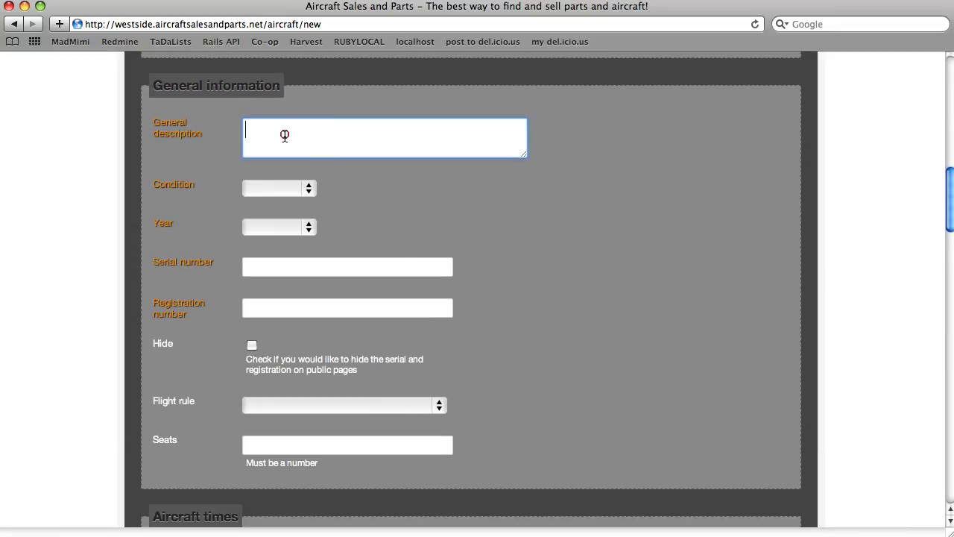
text(Recentl)
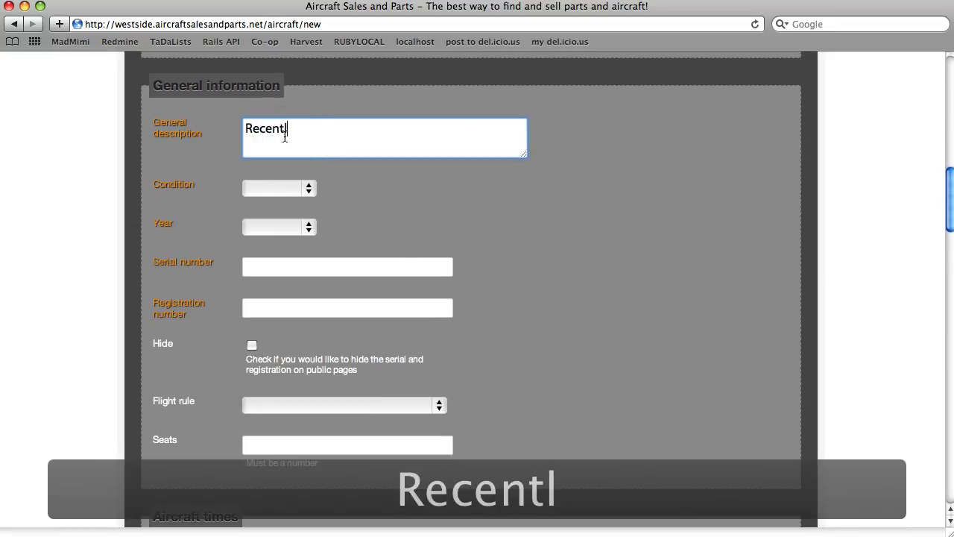
text(y refur)
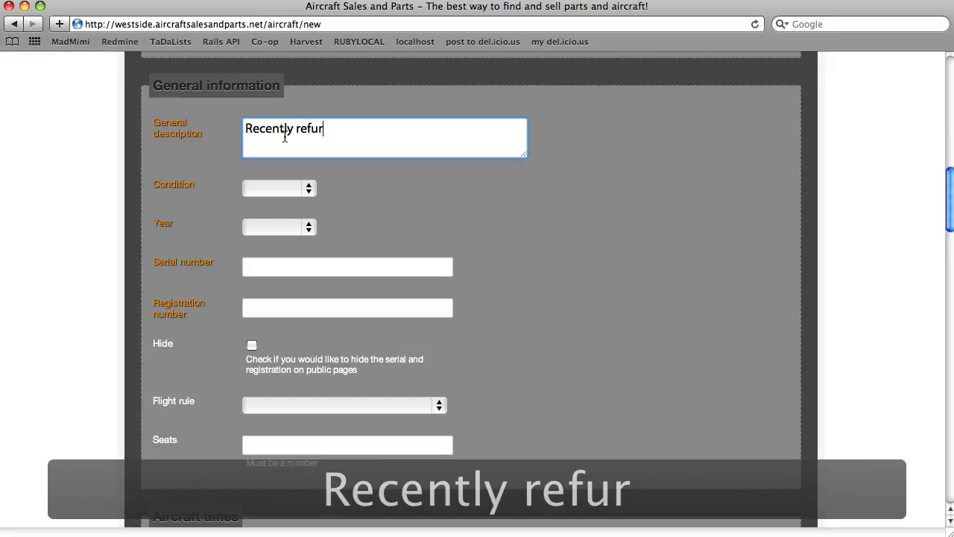
text(bished w)
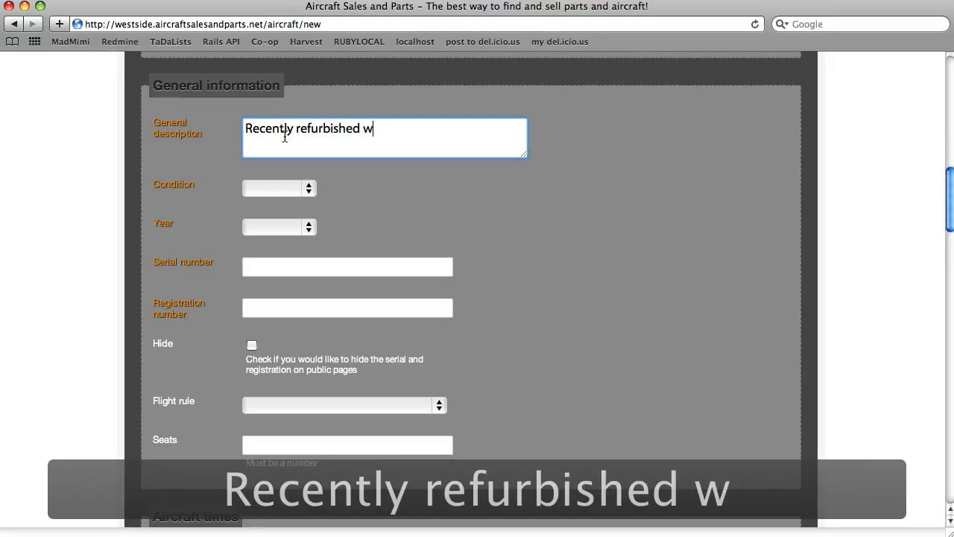
text(ith excellent)
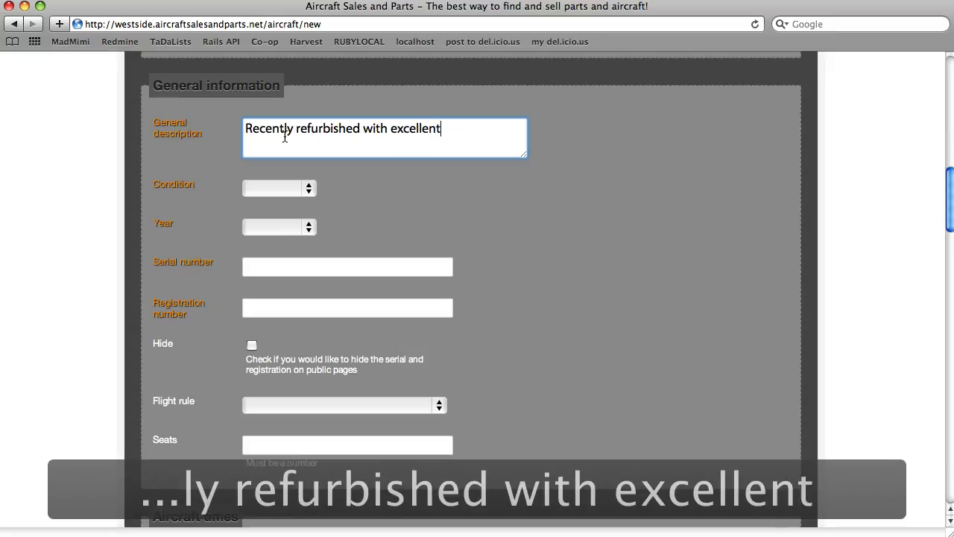
text( component times)
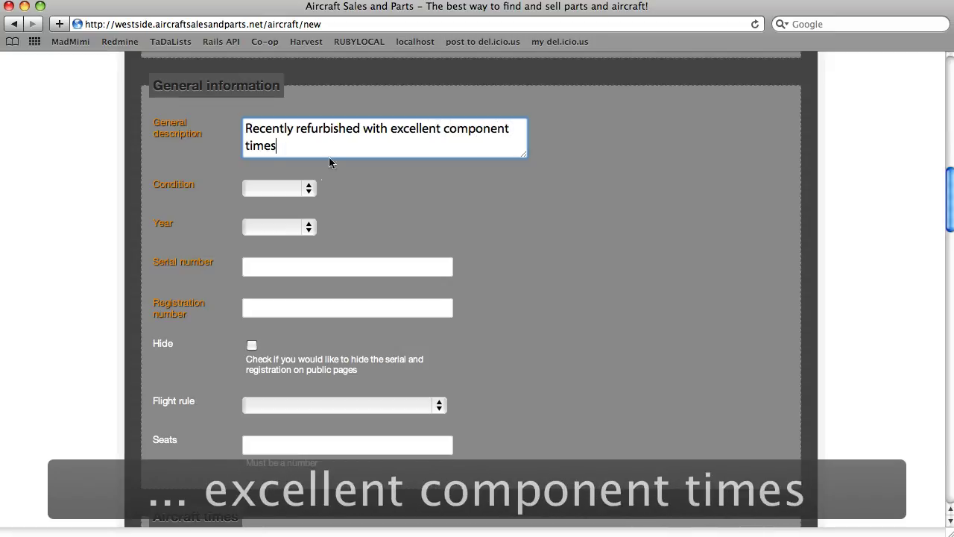
Step: Set the aircraft's condition to Used and its year to 1990
click(308, 189)
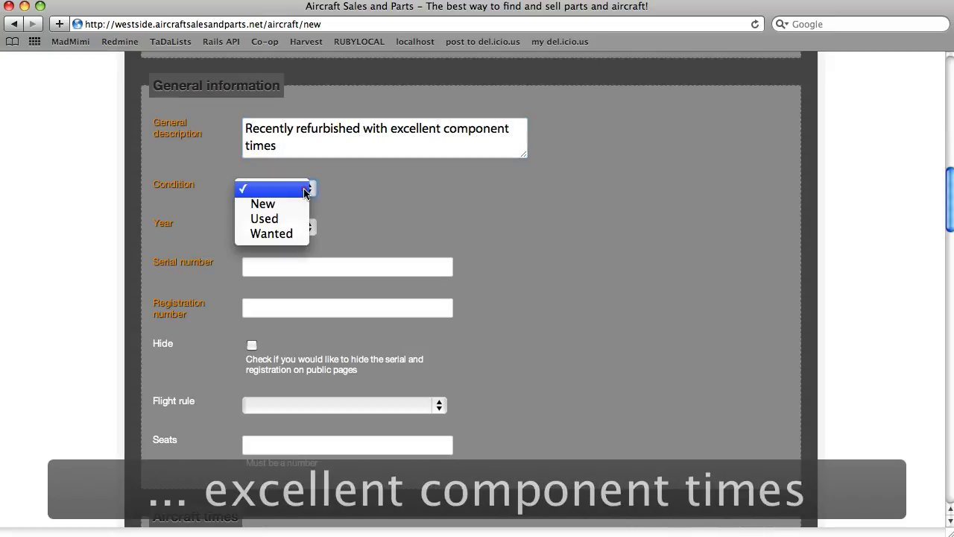
click(299, 217)
click(298, 228)
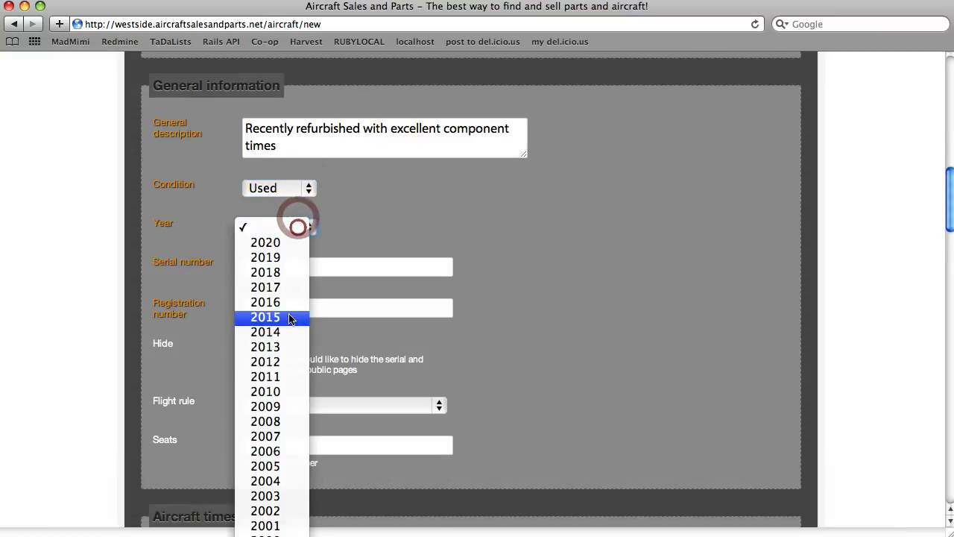
scroll(283, 393, down, 3)
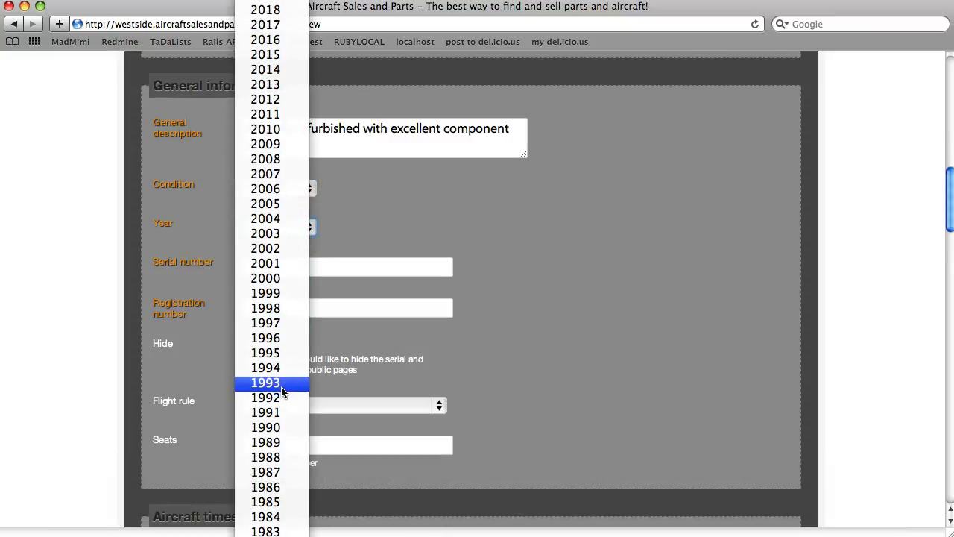
scroll(277, 421, down, 3)
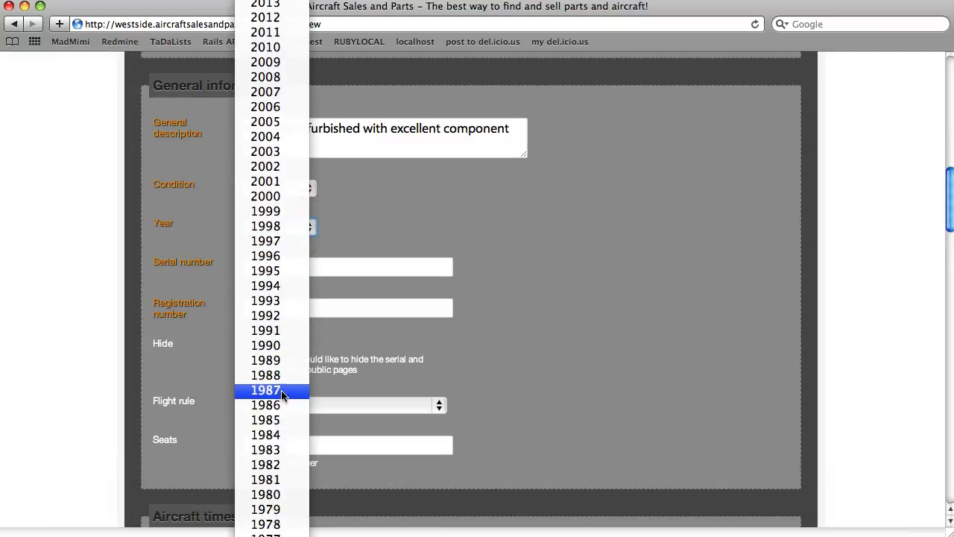
click(281, 336)
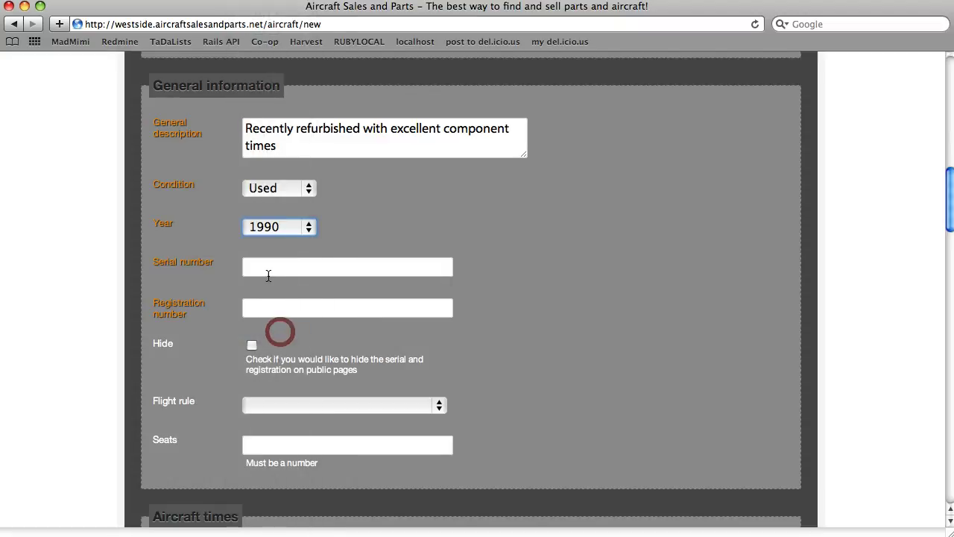
click(269, 266)
text(1)
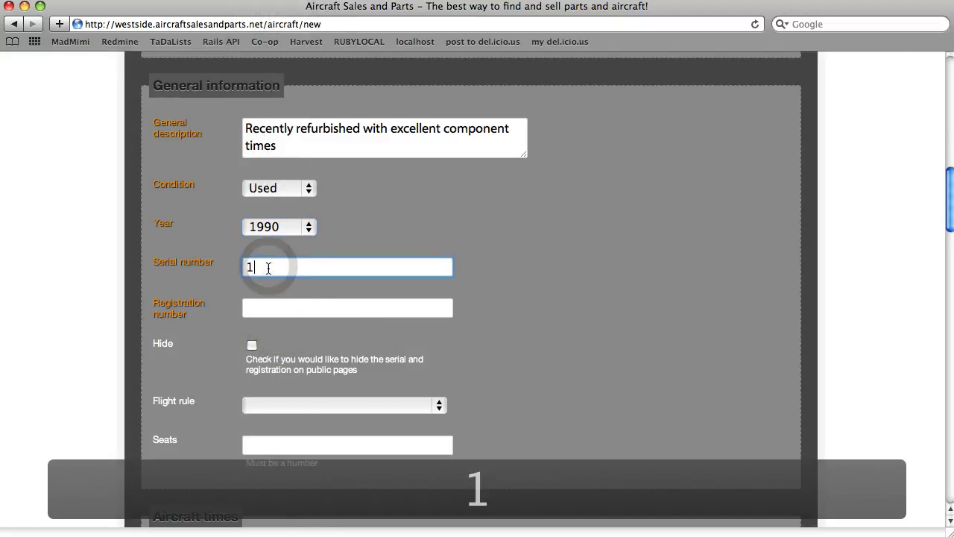
text(11222)
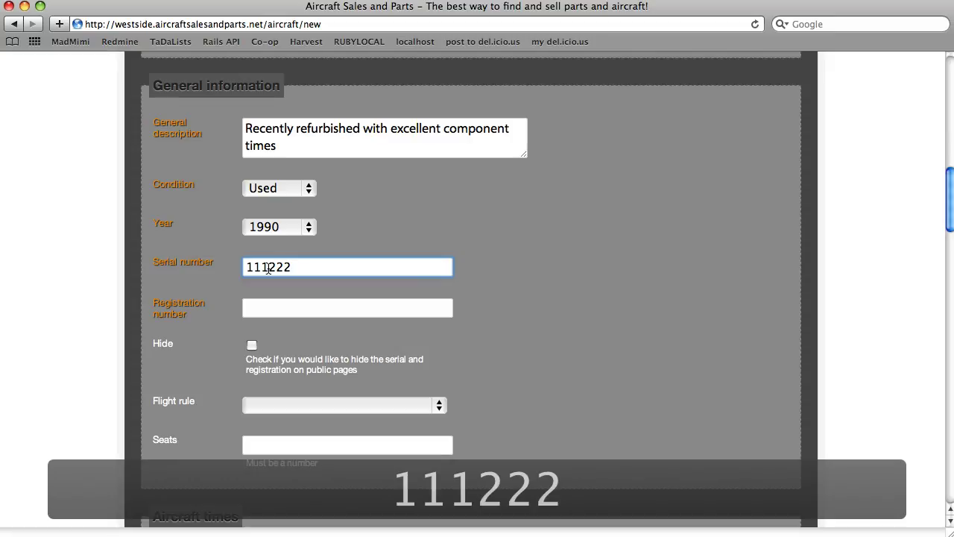
text(33)
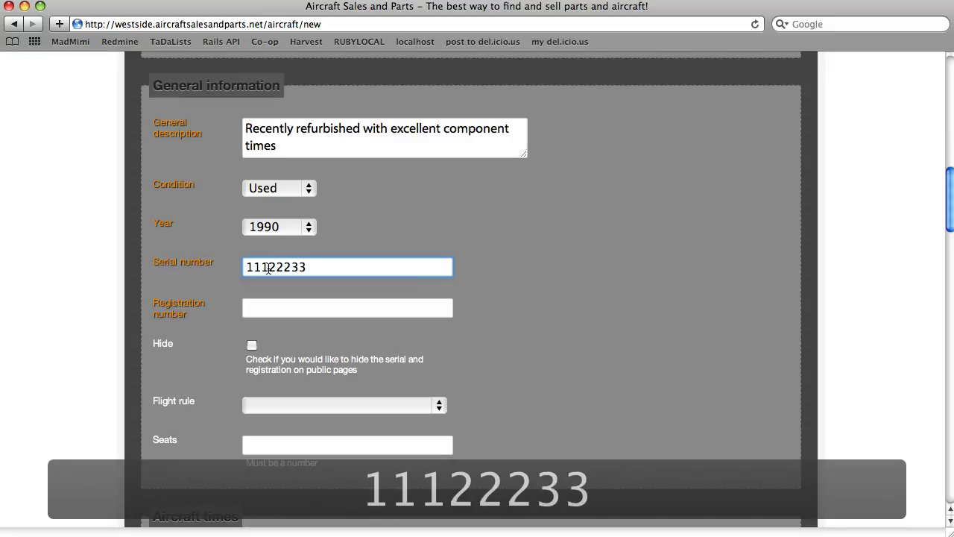
text(433)
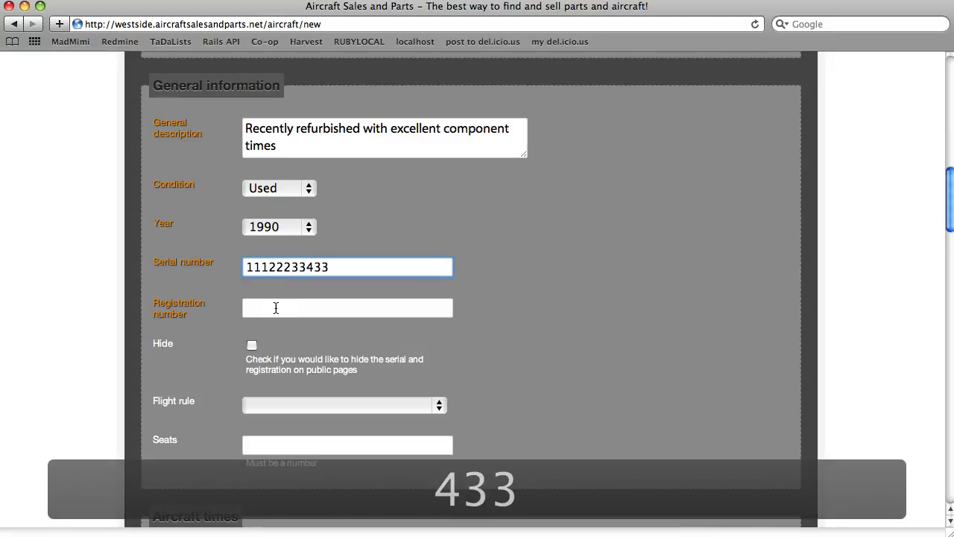
click(276, 308)
text(c-fake)
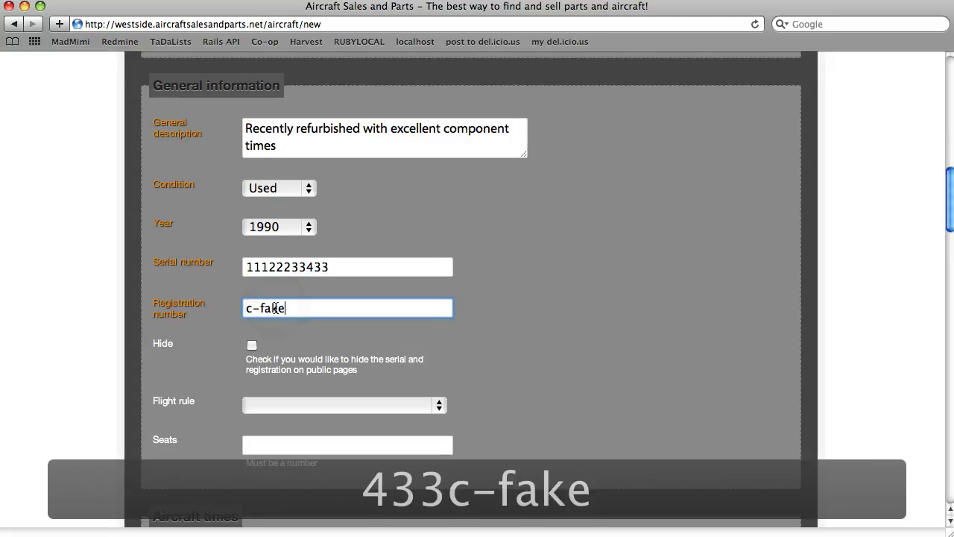
Step: Try the option that hides the aircraft's serial and registration numbers on public pages
scroll(545, 282, down, 5)
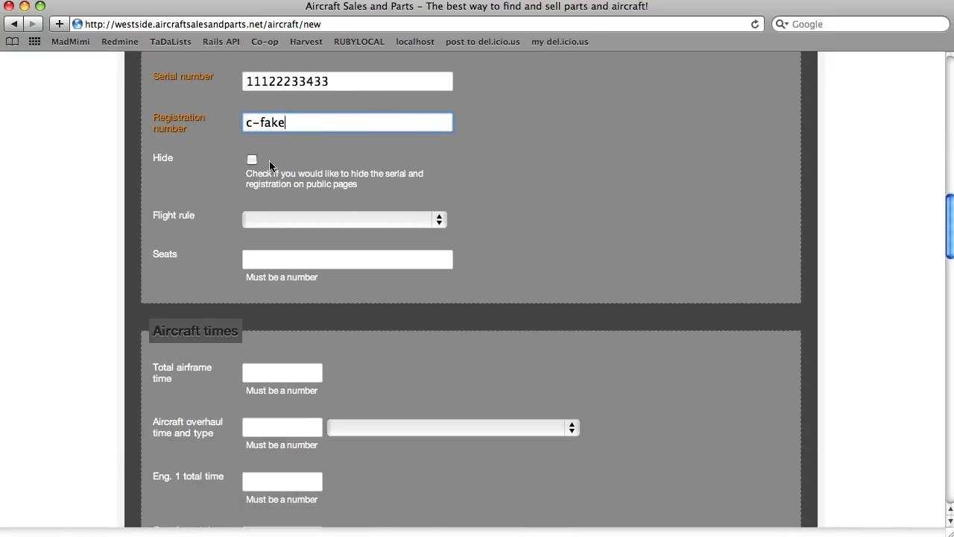
click(251, 161)
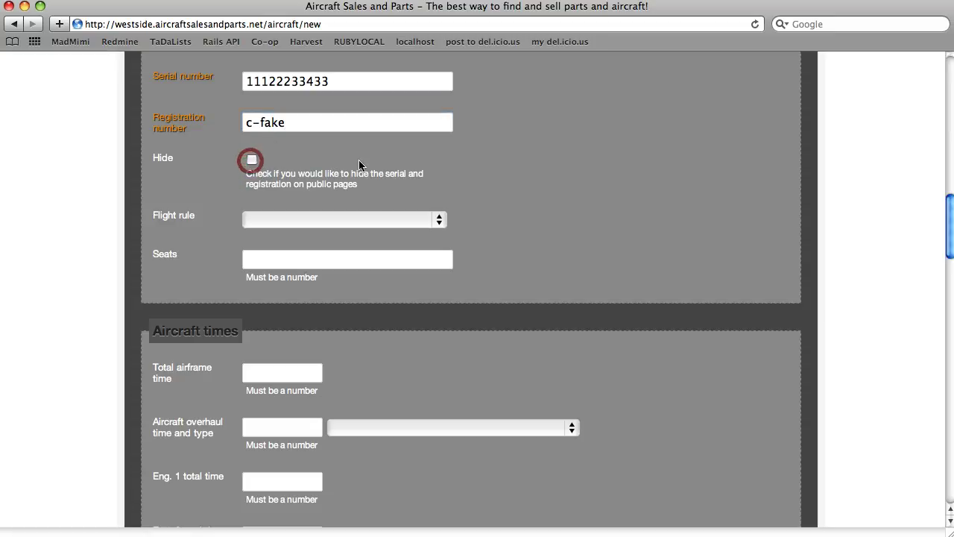
Step: Enter 2000 as the total airframe time and 1500 as the engine 1 total time
scroll(359, 164, down, 7)
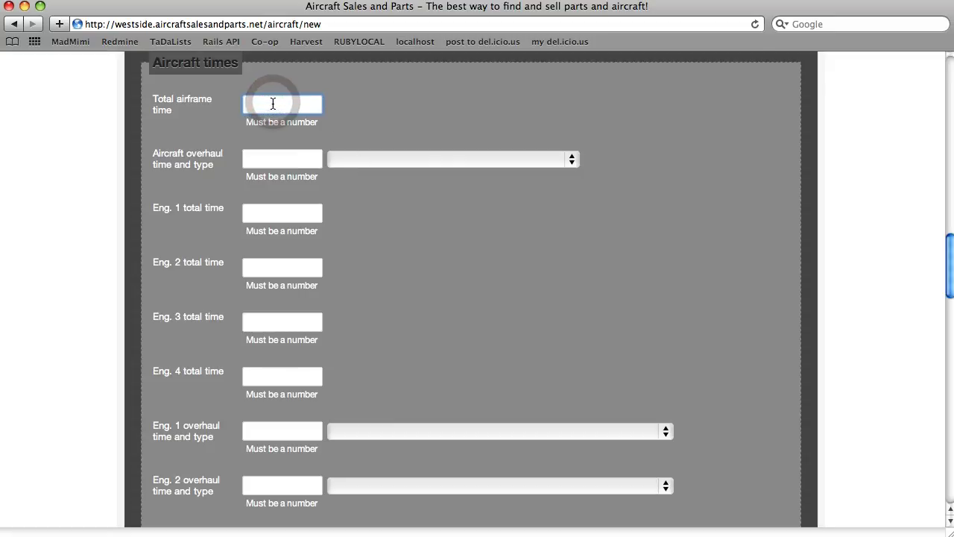
text(2000)
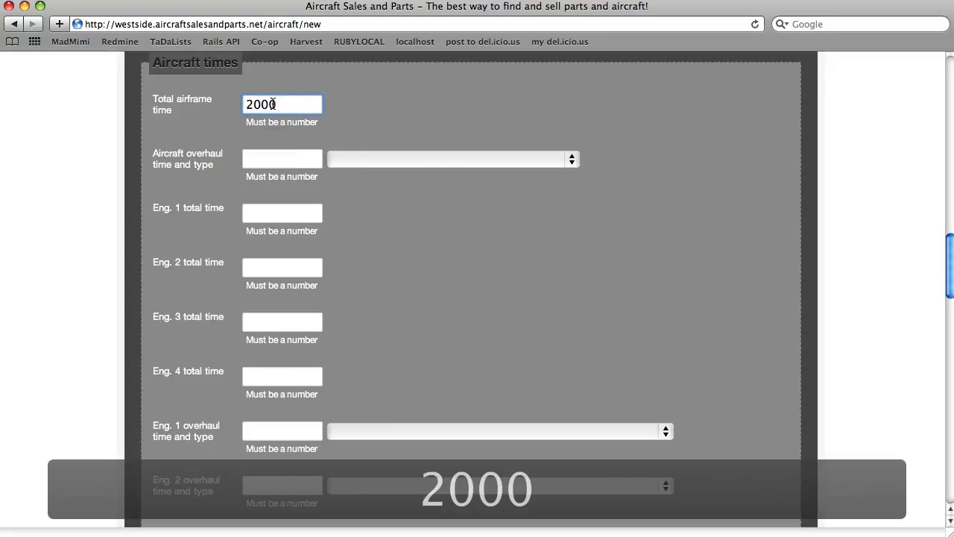
text(1500)
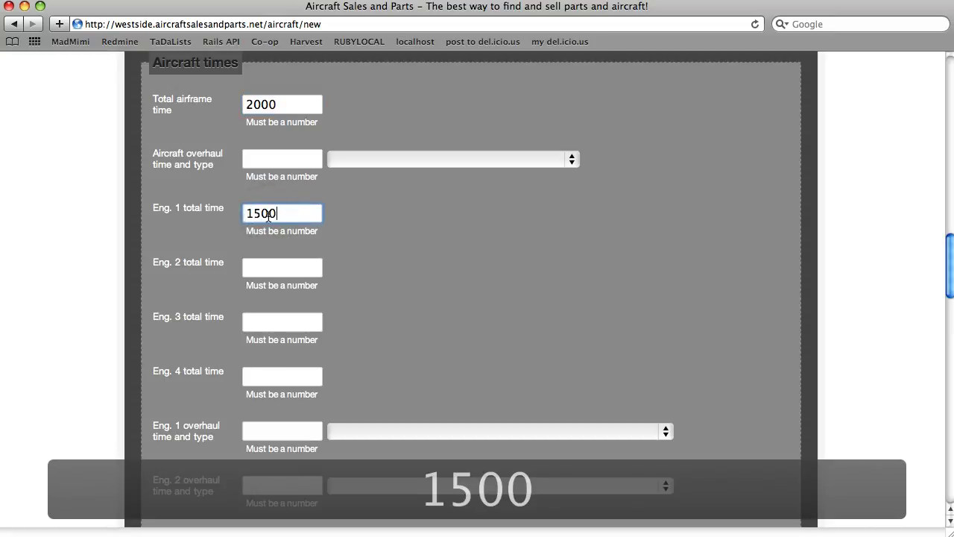
Step: Enter "All new radios" as the avionics installed in the aircraft descriptions
scroll(320, 222, down, 5)
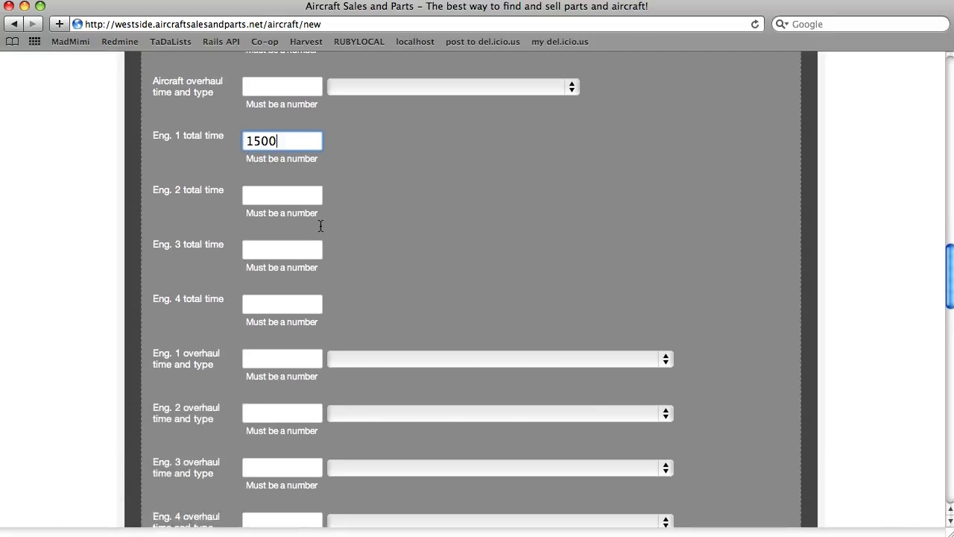
scroll(321, 227, down, 6)
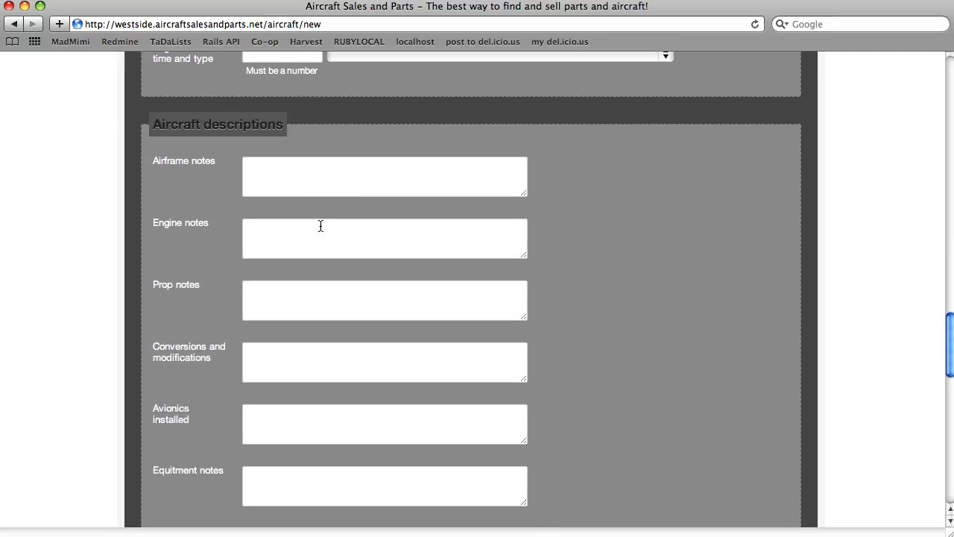
scroll(511, 191, down, 4)
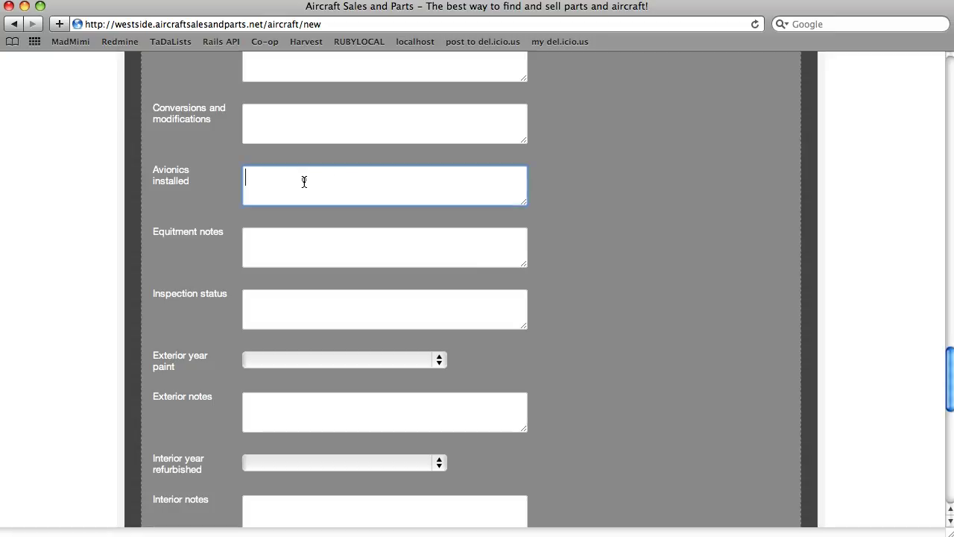
text(All new )
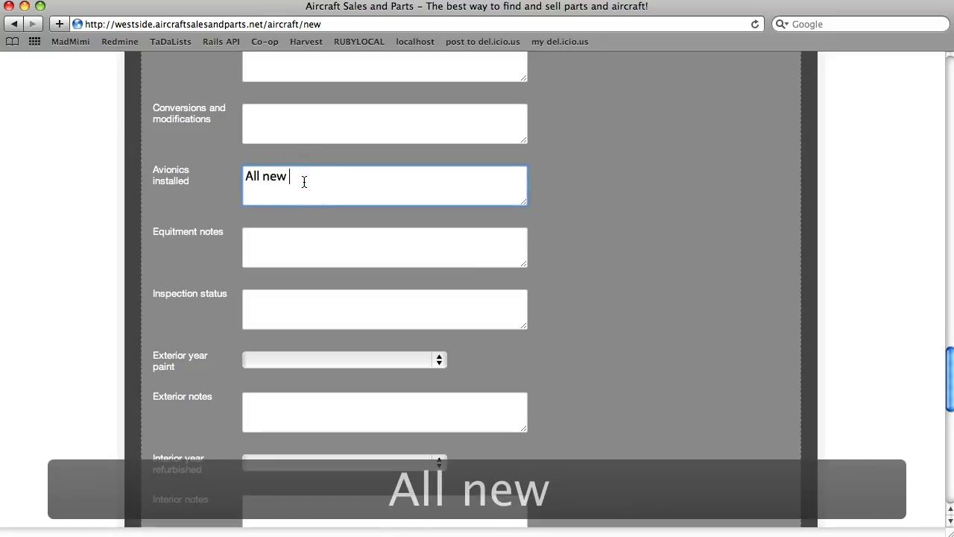
text(radiios)
key(BackSpace)
key(BackSpace)
key(BackSpace)
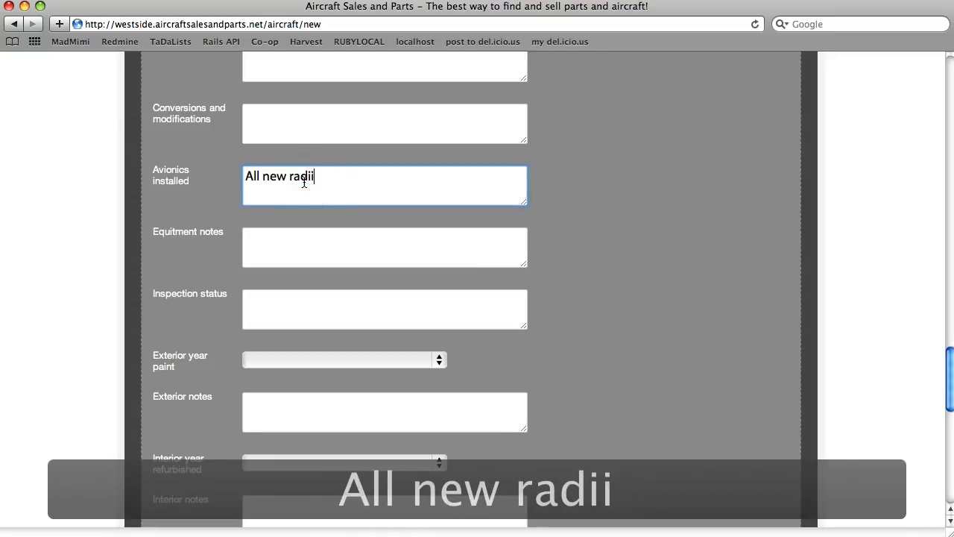
text(os)
Step: Set the exterior paint year to 2010 and enter "Fresh coat of paint" as the exterior notes
scroll(352, 197, down, 5)
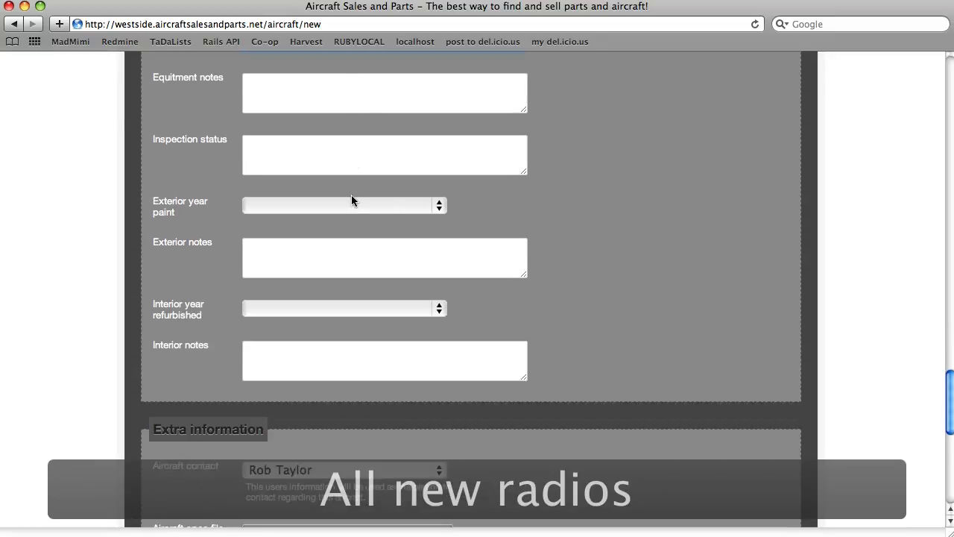
click(339, 134)
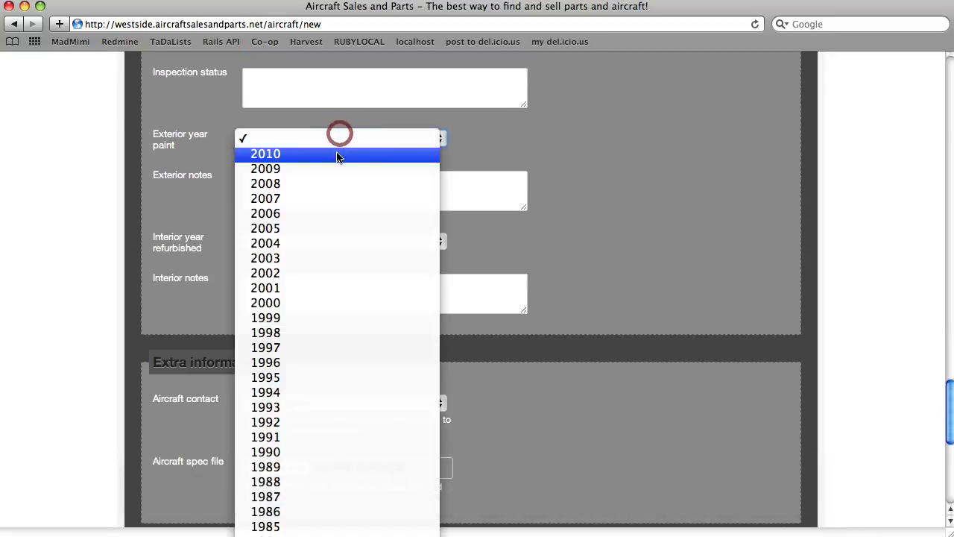
click(336, 154)
click(286, 183)
text(Fresh )
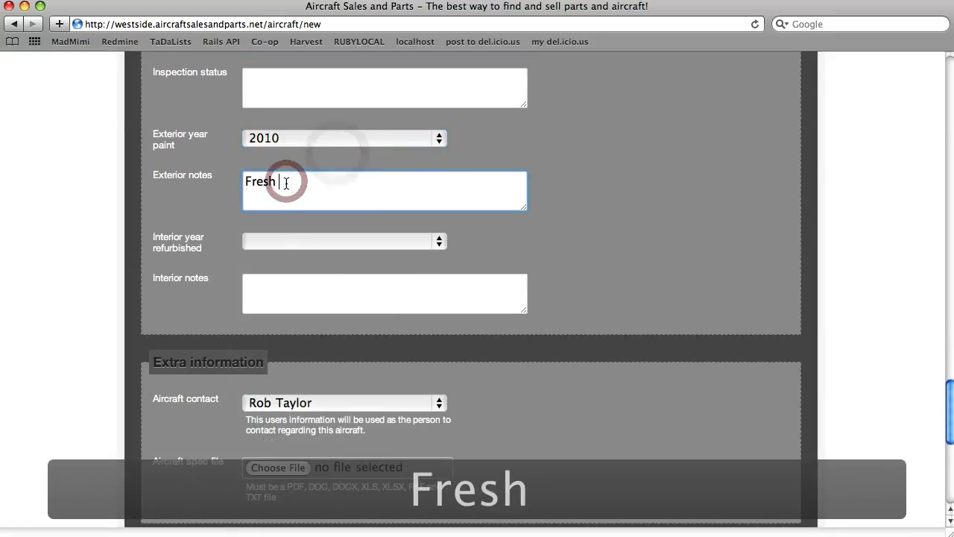
text(coat of paoin)
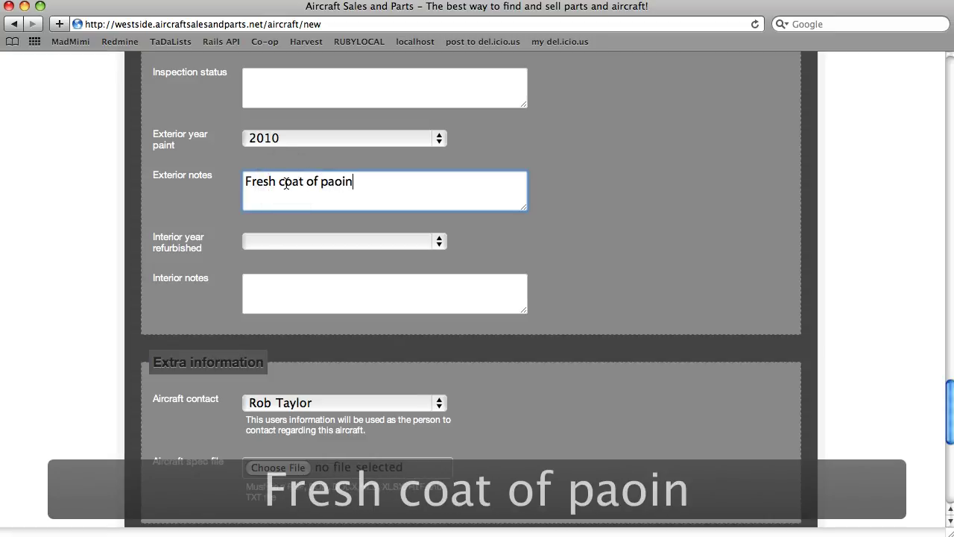
key(BackSpace)
key(BackSpace)
key(BackSpace)
text(int)
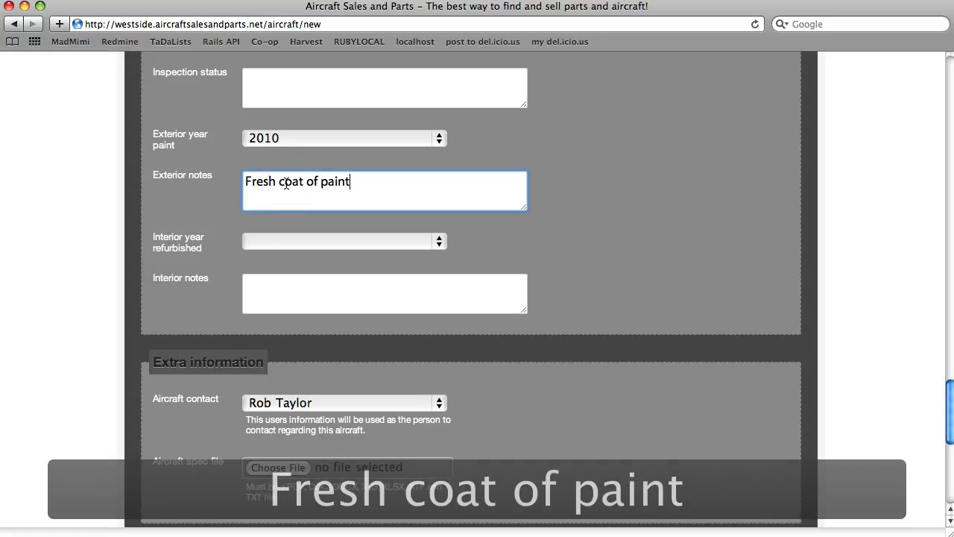
Step: Check the aircraft contact choices and keep the preselected person
scroll(501, 191, down, 5)
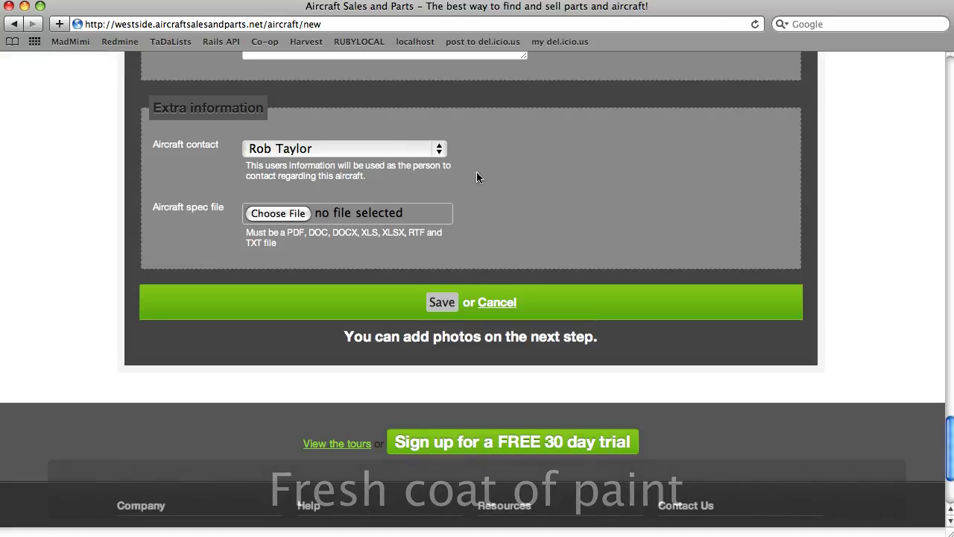
click(423, 148)
click(422, 147)
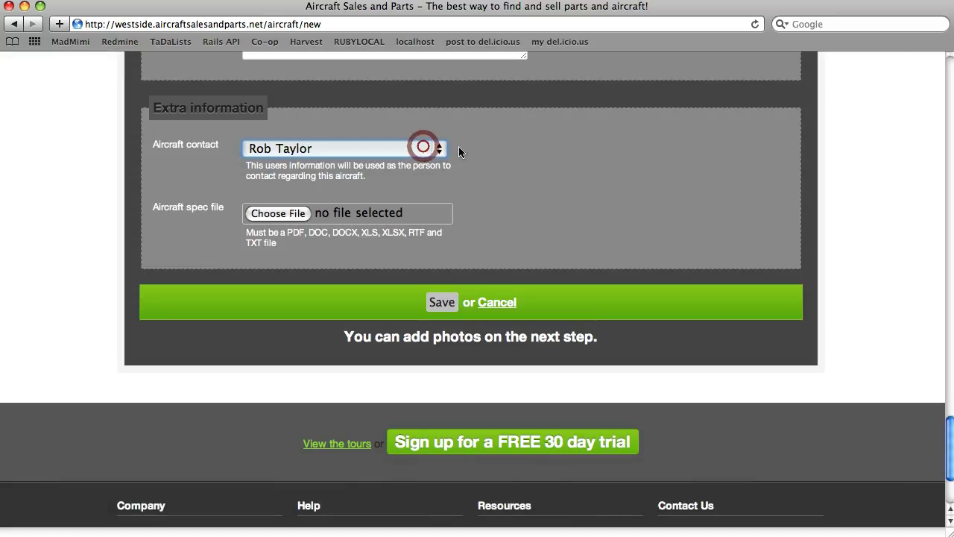
Step: Attach AS350BA.doc from the Desktop's aircraft folder as the aircraft spec file and save the new aircraft
click(278, 214)
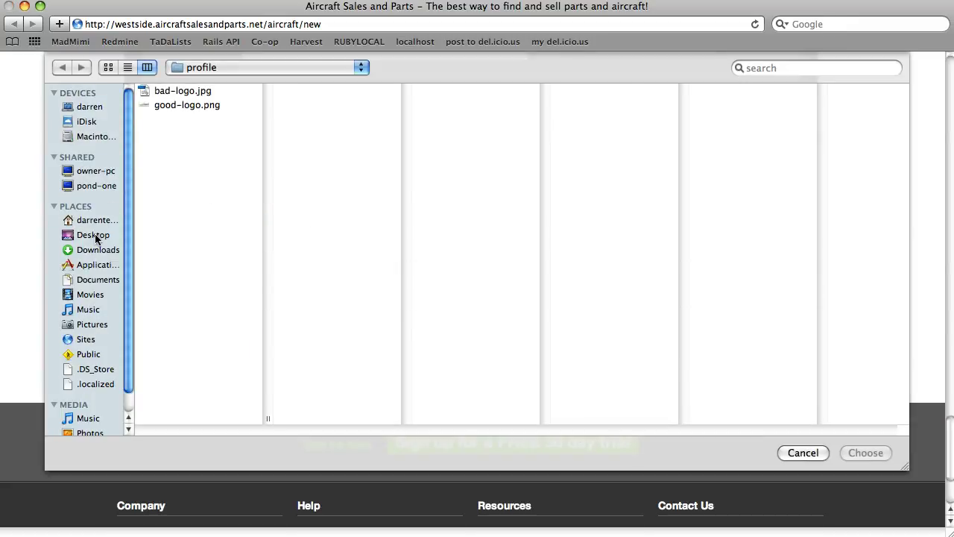
click(94, 235)
click(177, 91)
click(308, 89)
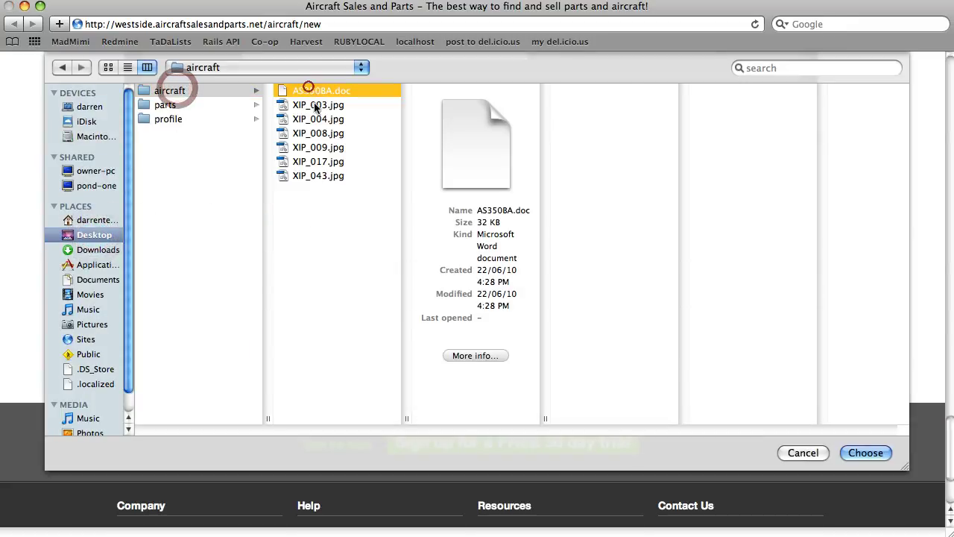
click(865, 453)
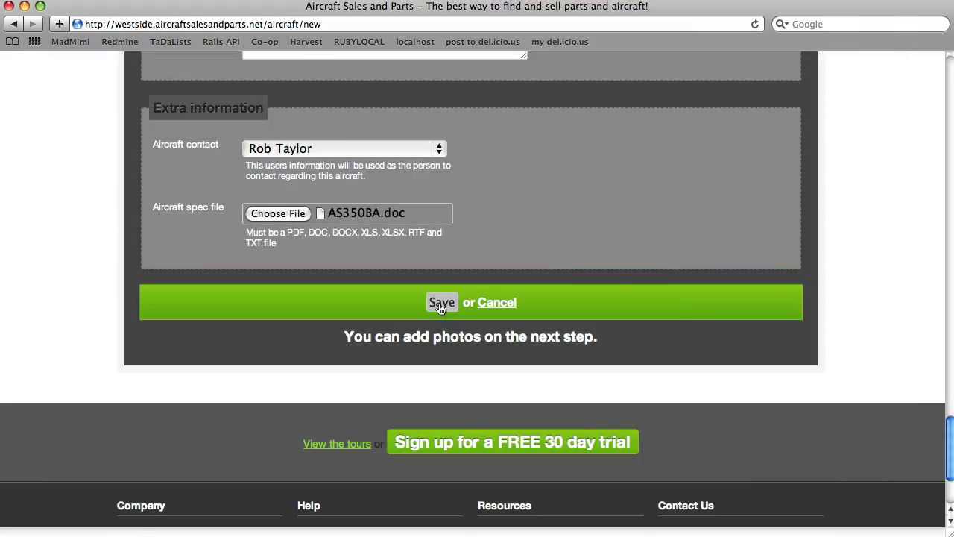
click(440, 304)
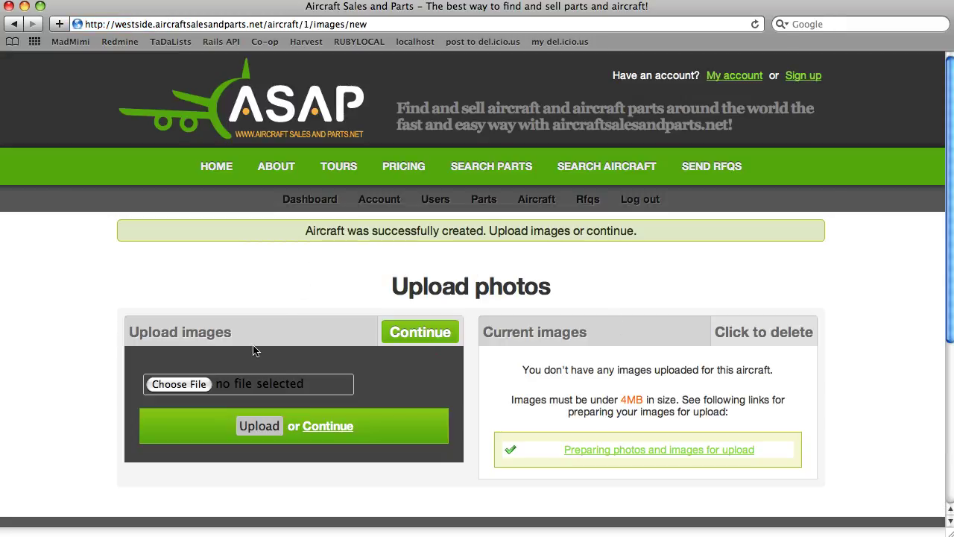
Step: Upload XIP_003.jpg from the aircraft folder as the first photo of the aircraft
click(179, 385)
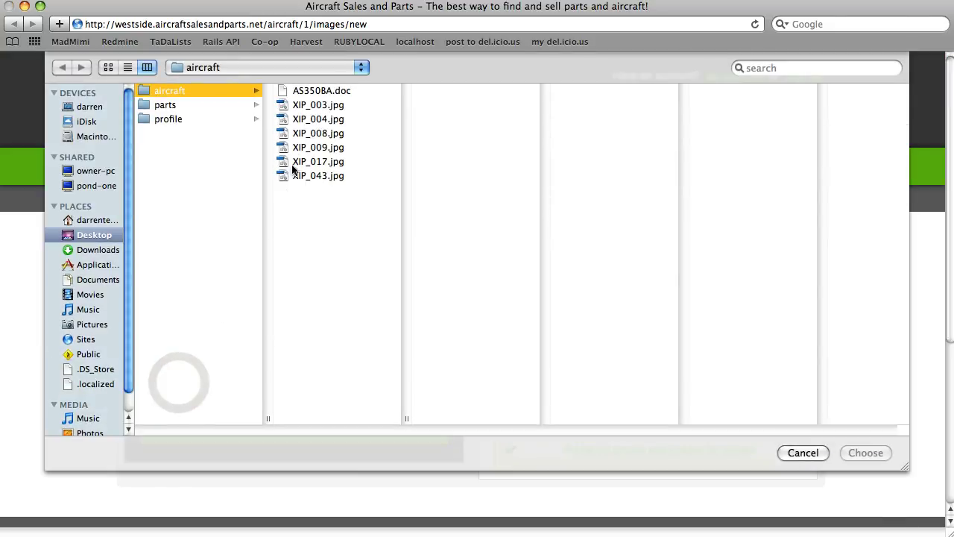
click(318, 106)
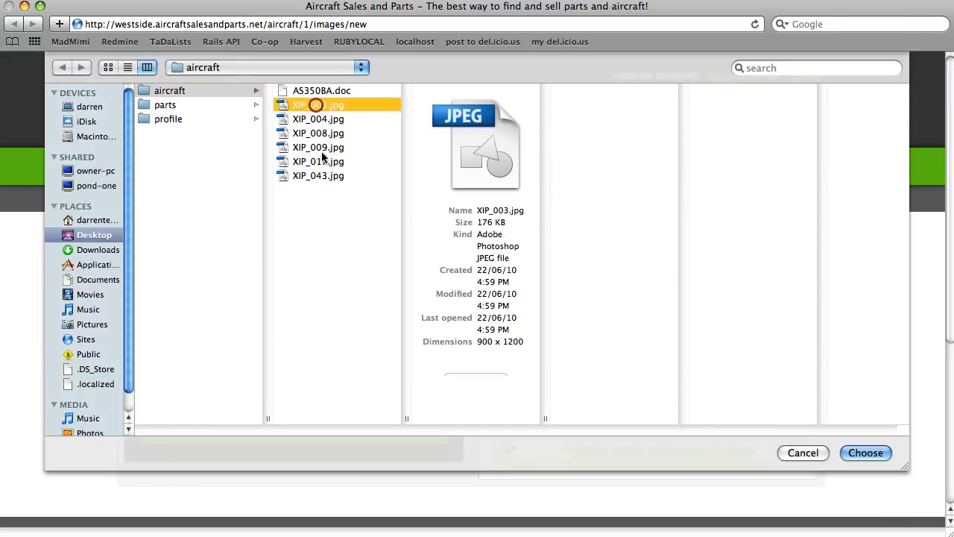
click(864, 456)
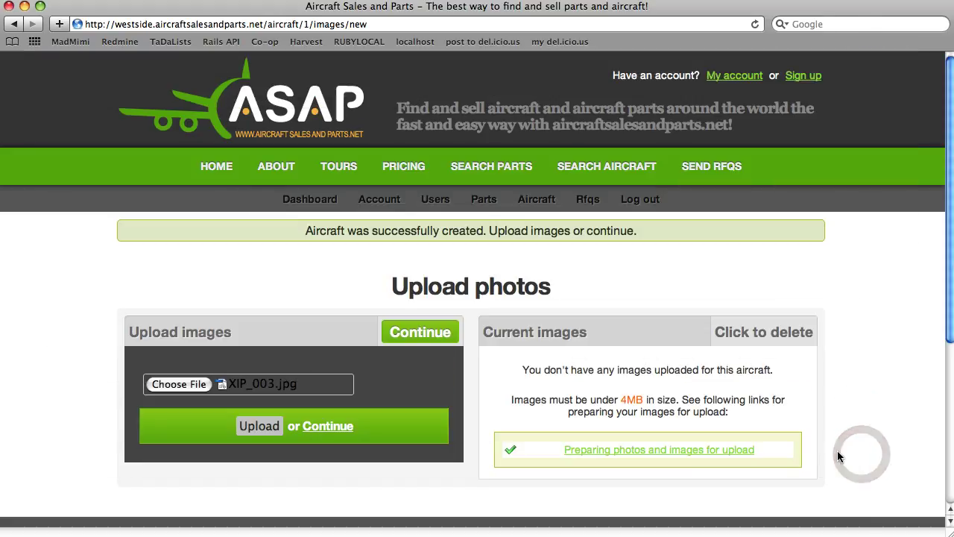
click(256, 426)
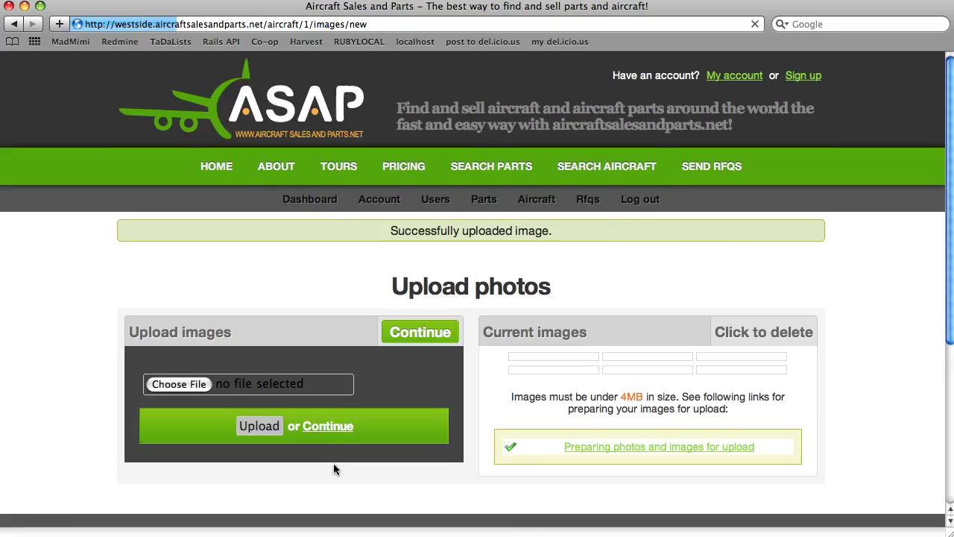
Step: Upload XIP_004.jpg from the aircraft folder as the second photo of the aircraft
click(205, 385)
click(321, 118)
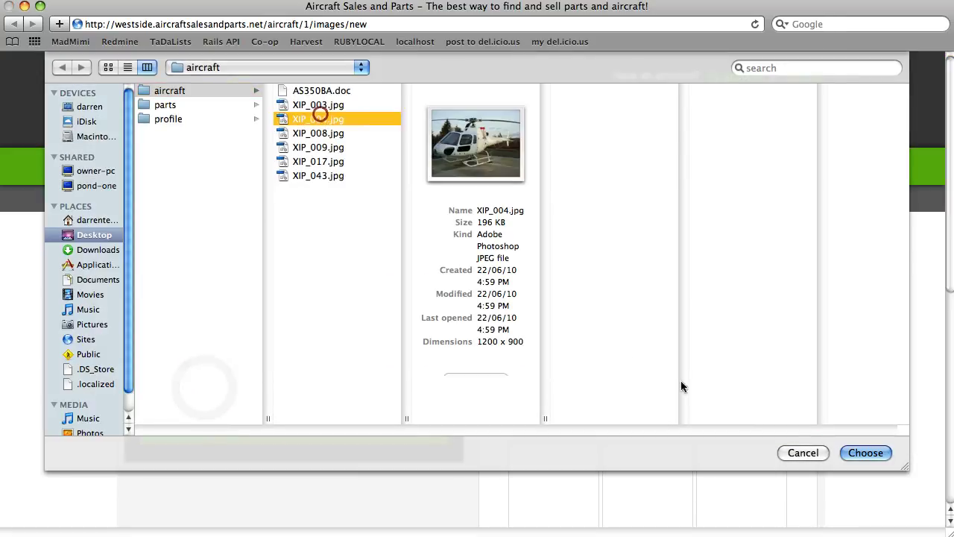
click(852, 453)
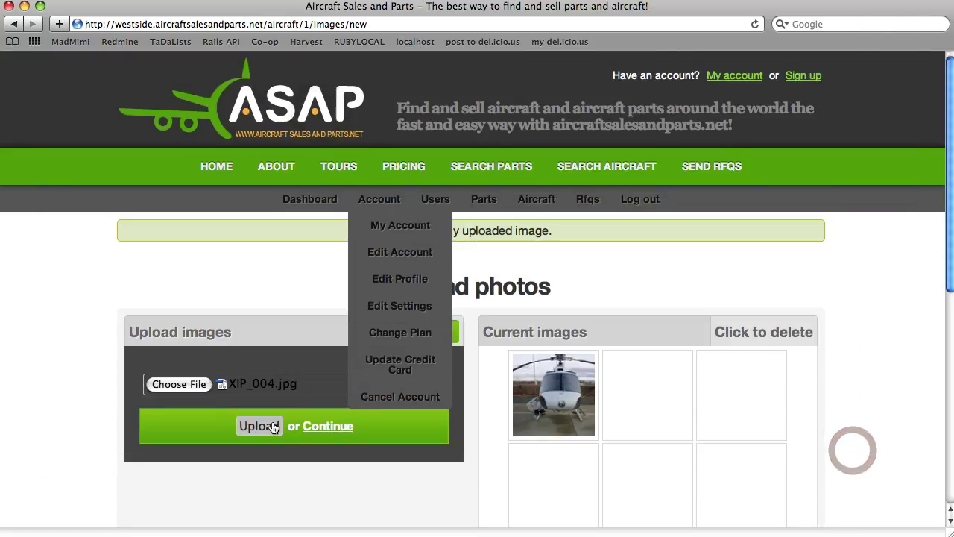
click(259, 426)
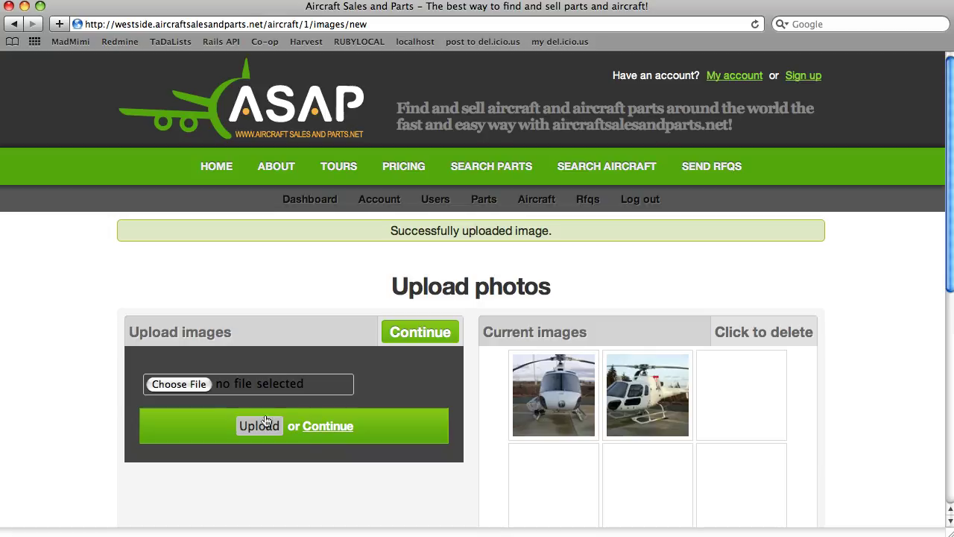
Step: Upload XIP_008.jpg, the instrument panel photo, to the aircraft's images
click(204, 389)
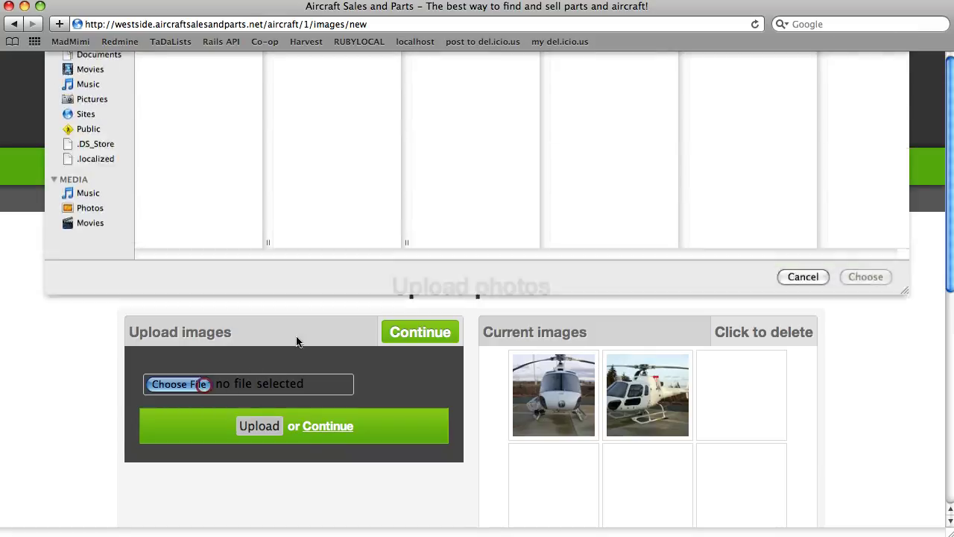
click(326, 131)
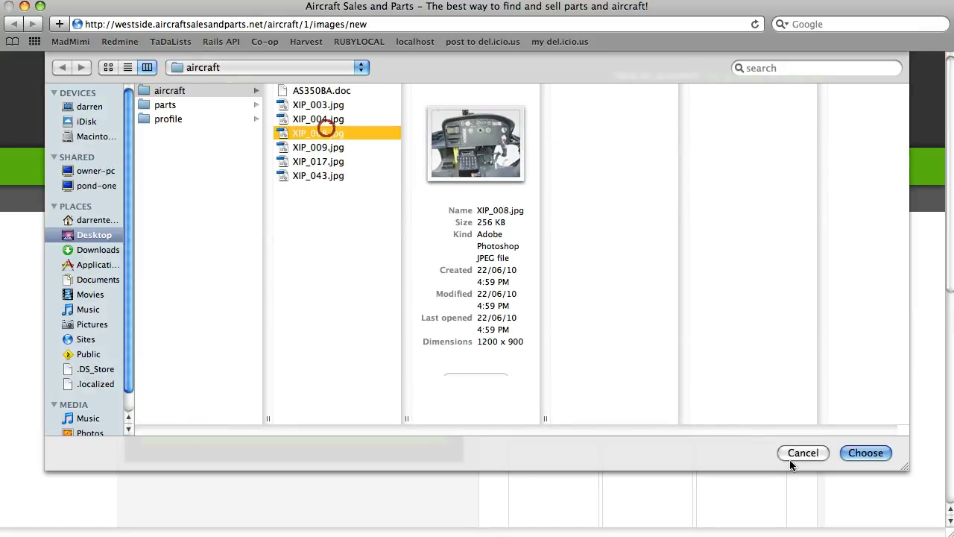
click(865, 452)
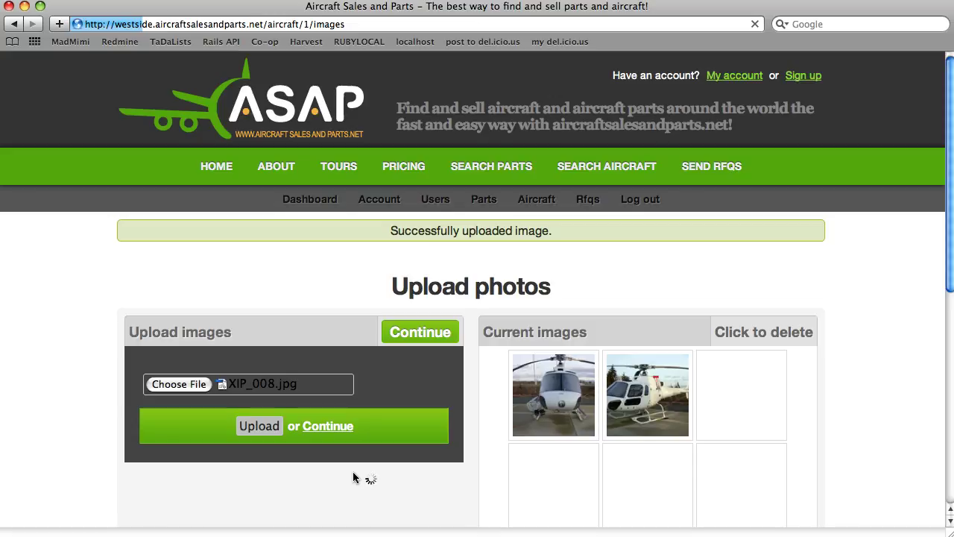
Step: Upload XIP_009.jpg from the aircraft folder to the aircraft's images
click(202, 385)
click(314, 147)
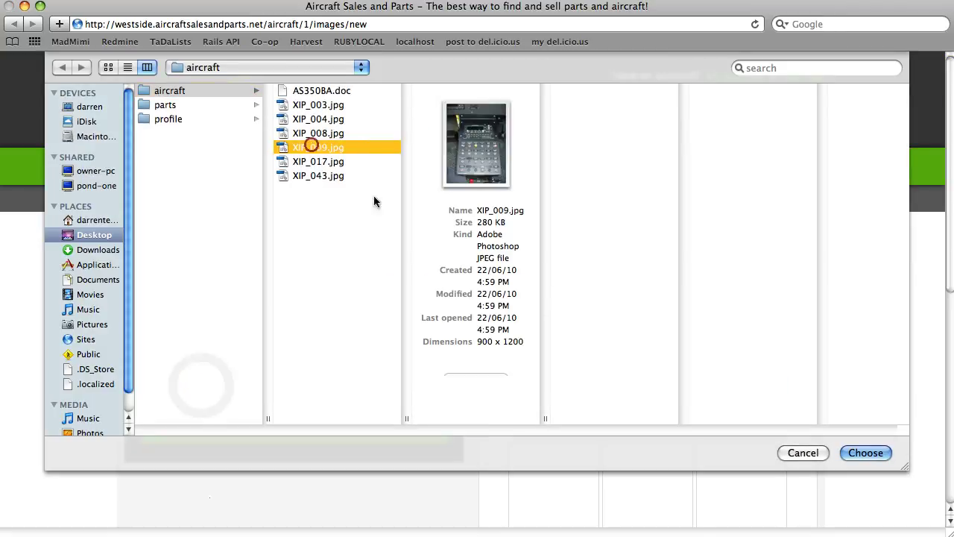
click(850, 449)
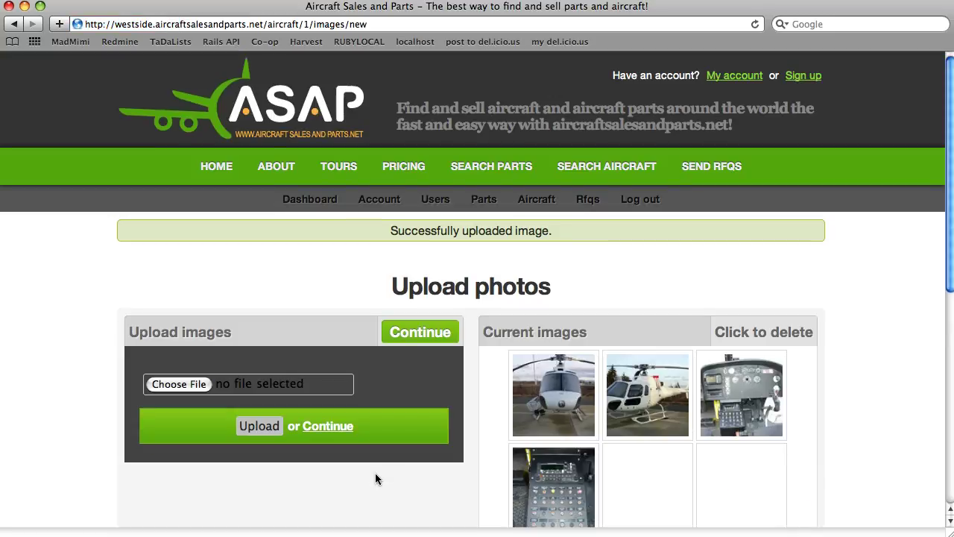
Step: Delete the instrument panel photo, third among the aircraft's current images
scroll(377, 479, down, 1)
scroll(377, 479, down, 3)
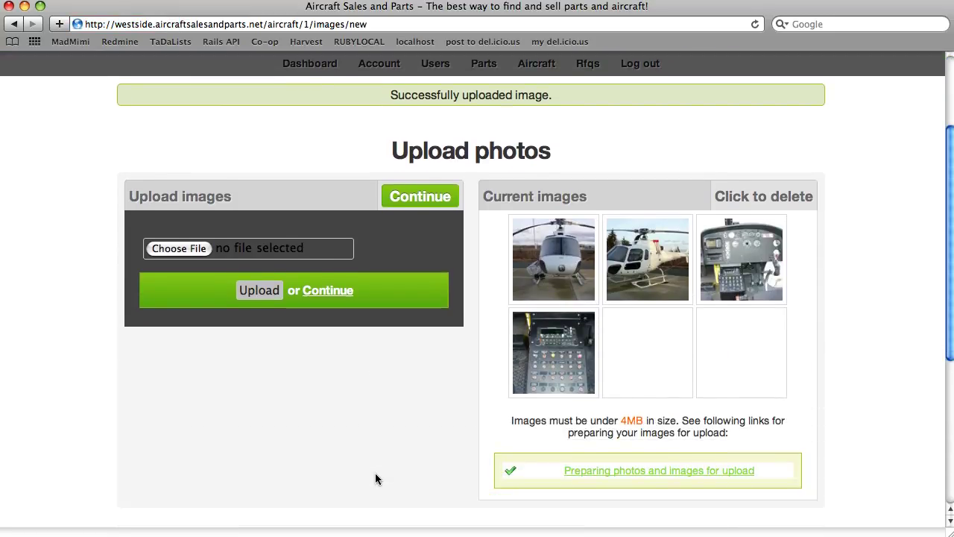
click(741, 261)
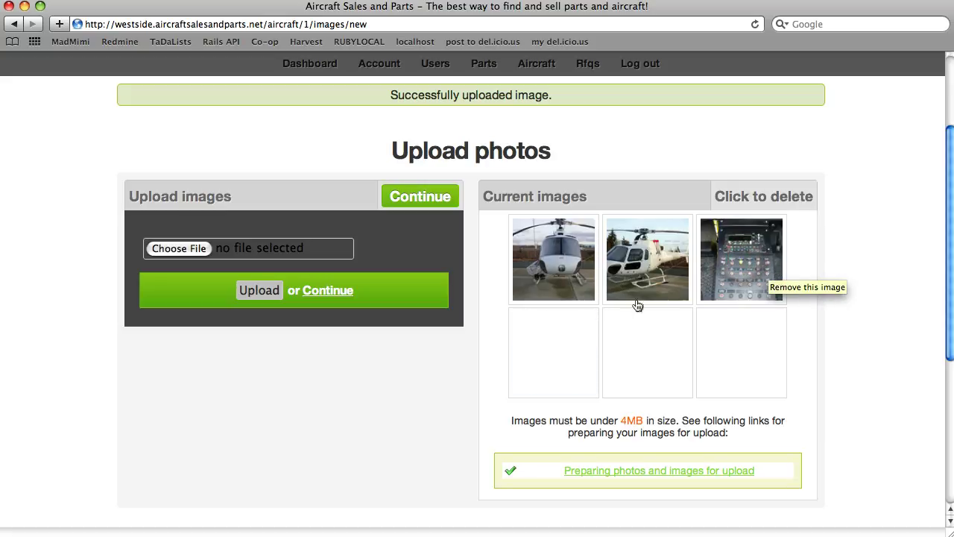
Step: Finish the photo upload and review the resulting 1990 Aerospatiale AS350 (BA) listing page
click(420, 196)
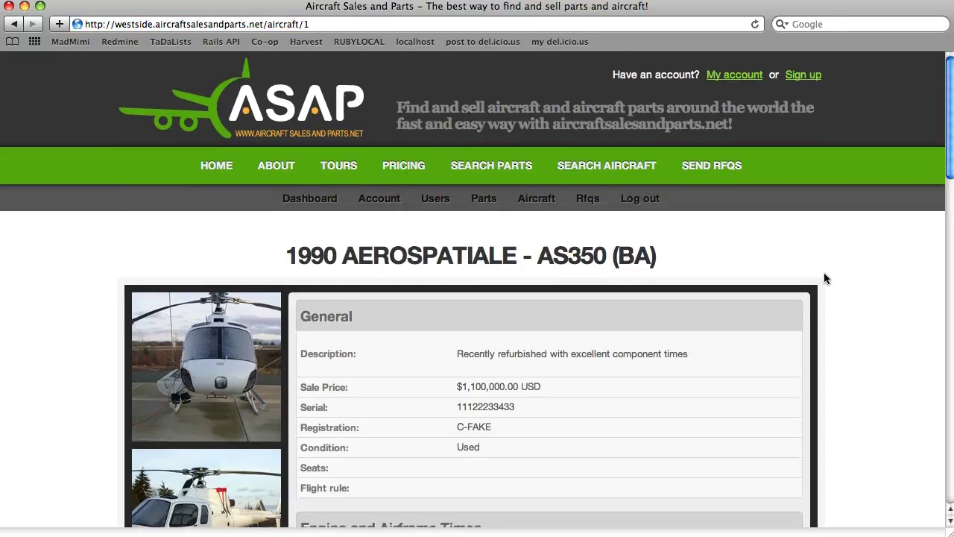
scroll(821, 276, down, 5)
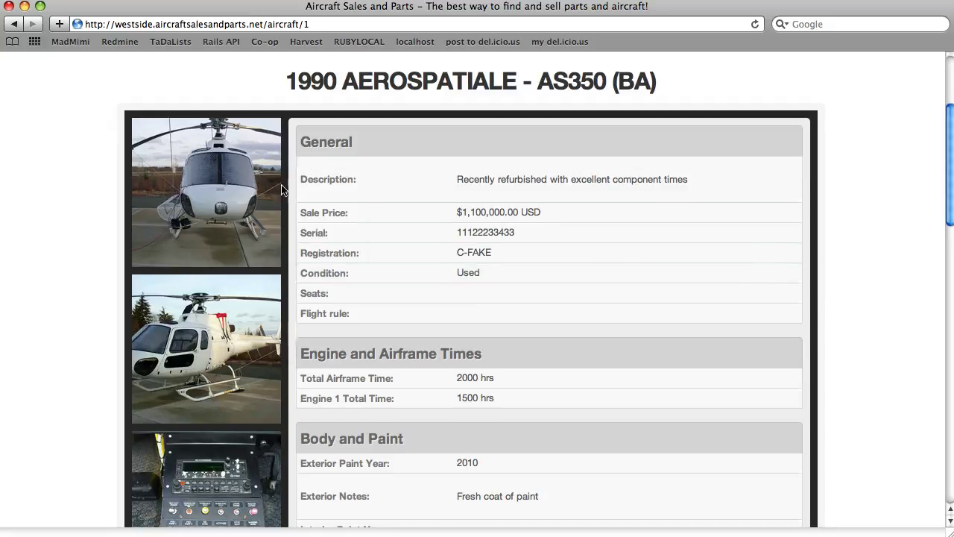
Step: Inspect the helicopter's front photo XIP_003.jpg magnified, and look over the body, paint and additional description sections
click(212, 193)
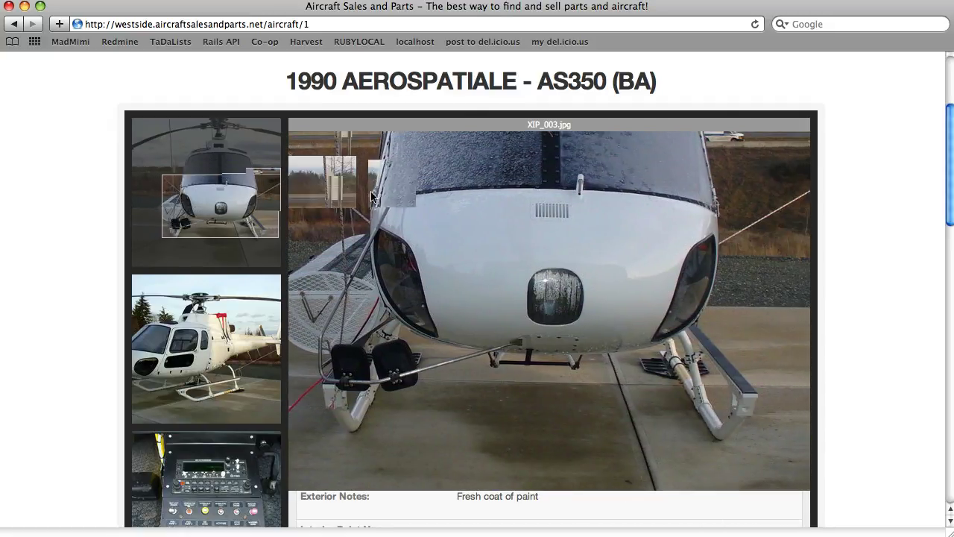
scroll(406, 191, down, 9)
mouse_move(212, 190)
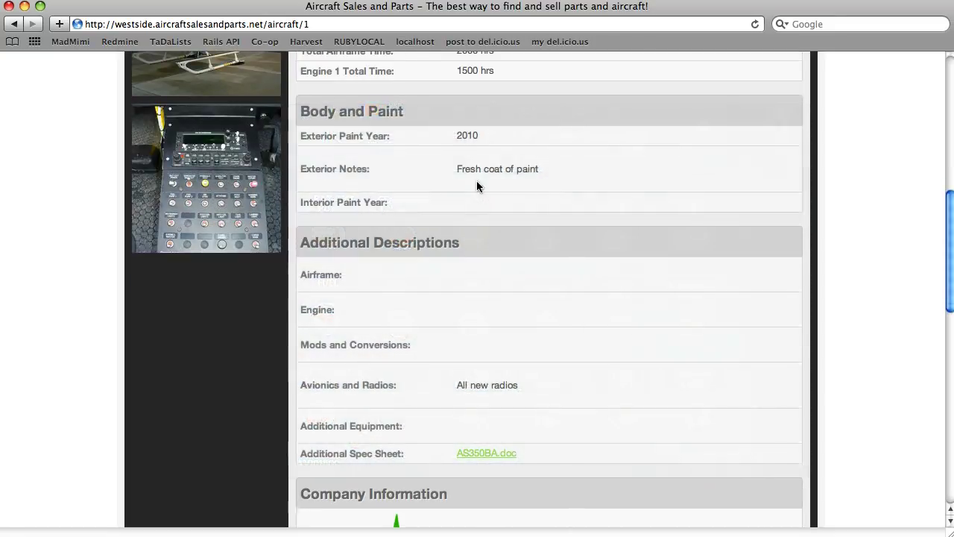
scroll(616, 217, up, 5)
scroll(615, 217, up, 2)
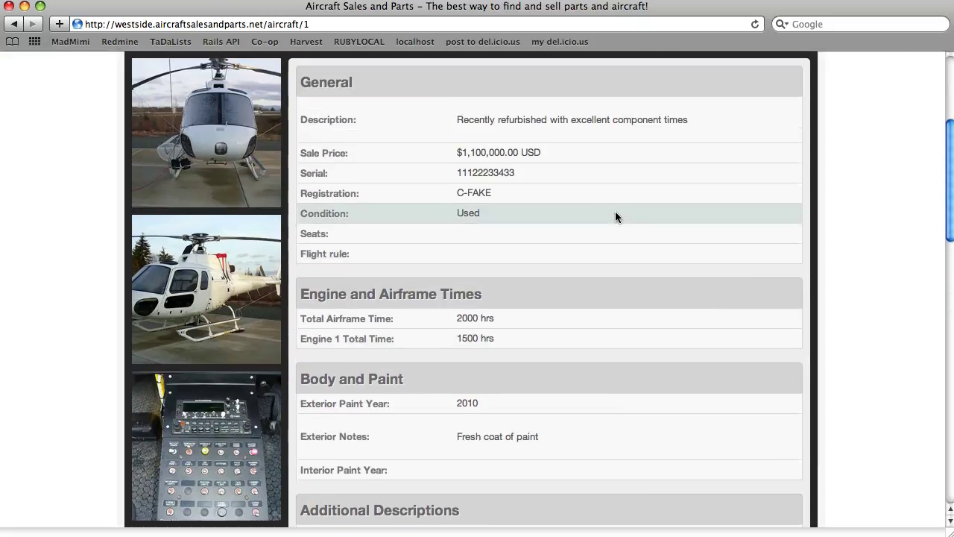
Step: Review the listing down to the company information, and view the contact person's email form, closing it without sending a message
scroll(615, 217, down, 6)
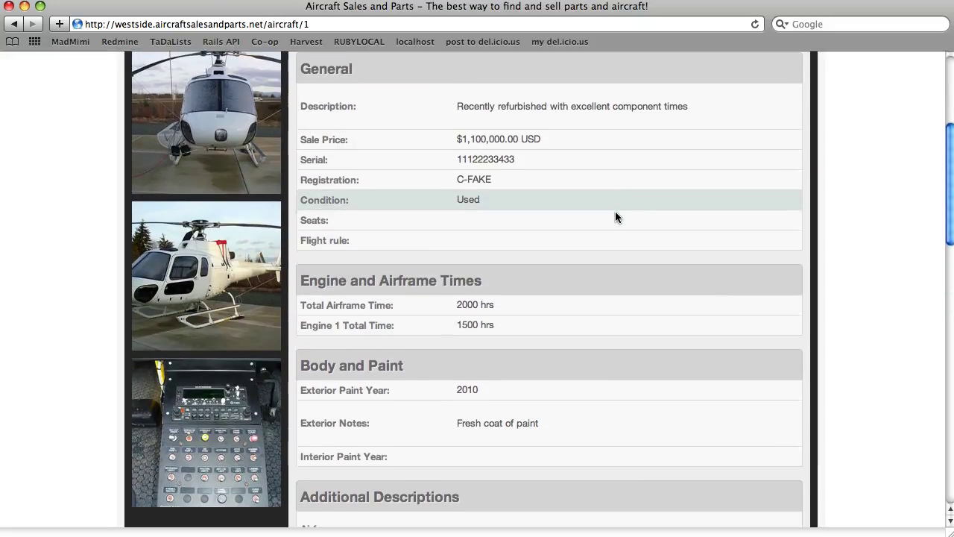
scroll(615, 216, down, 4)
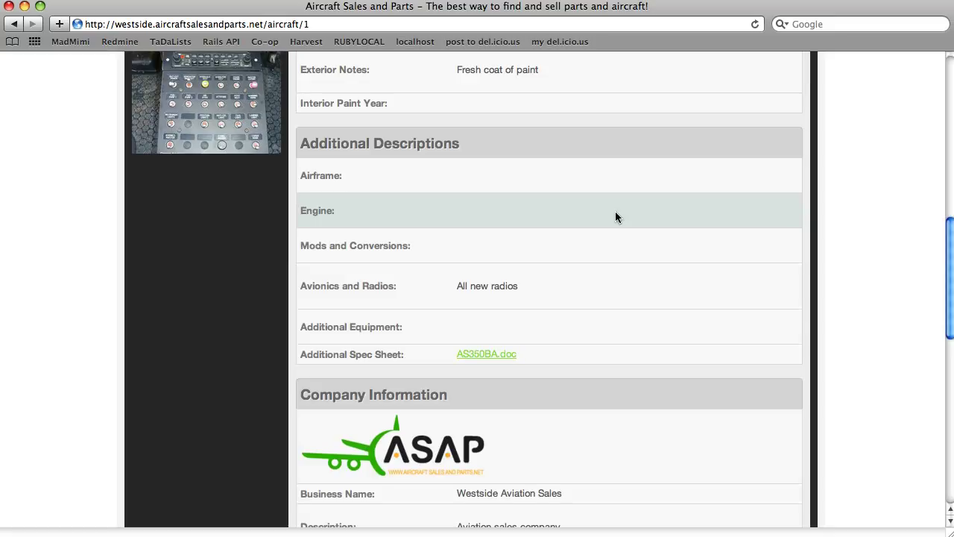
scroll(616, 216, down, 5)
scroll(712, 220, down, 5)
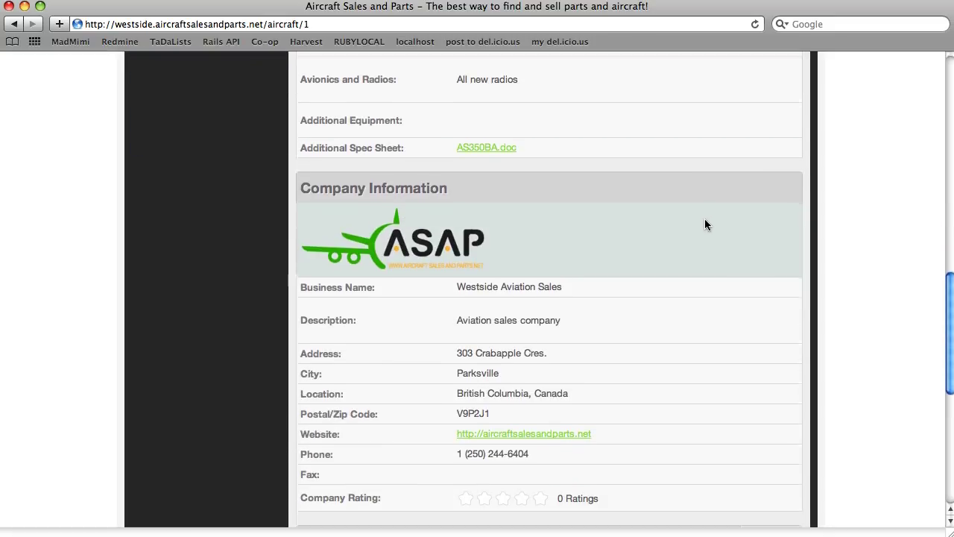
scroll(706, 224, down, 4)
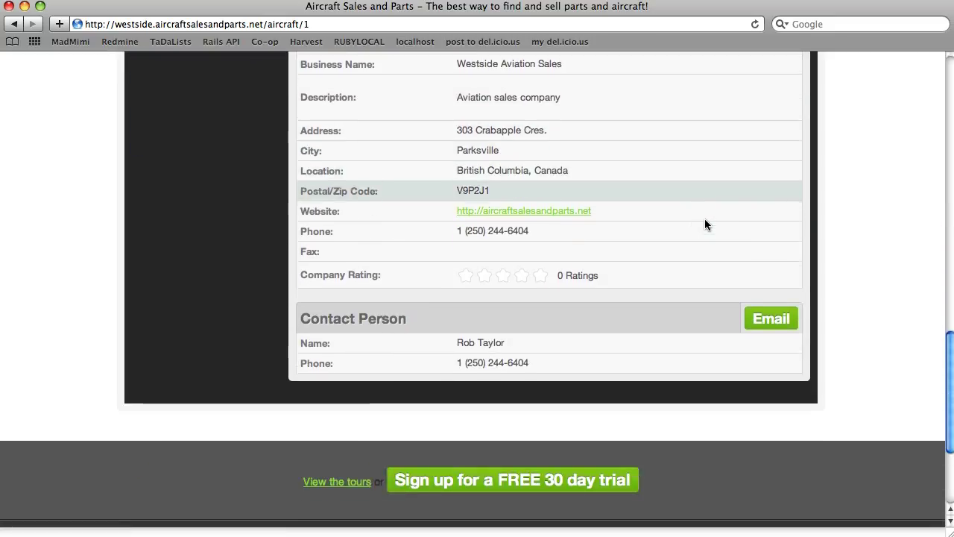
click(762, 246)
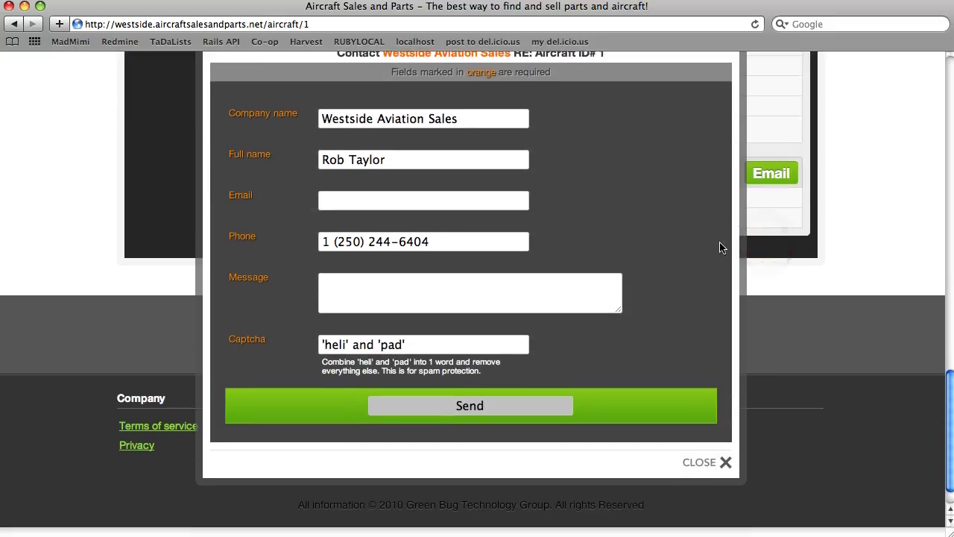
click(706, 463)
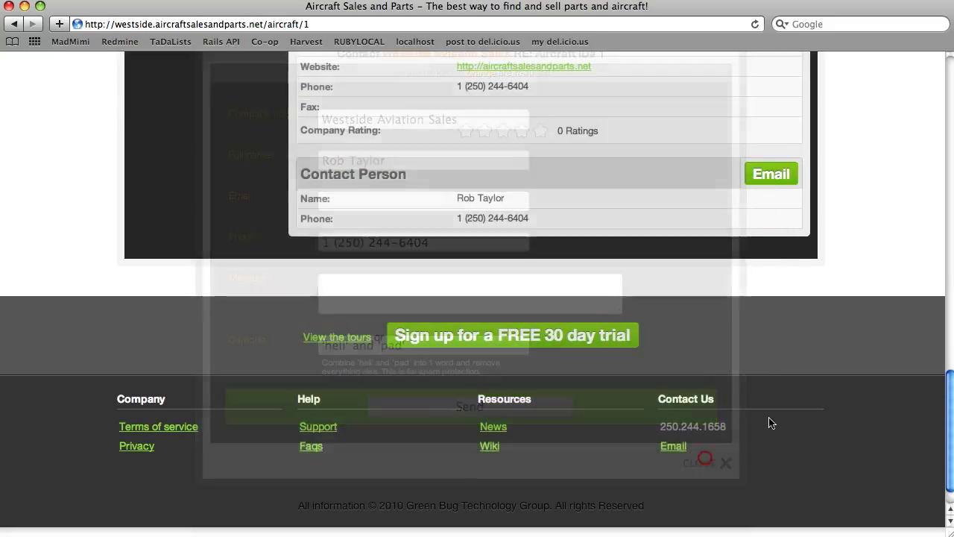
Step: Open the company's own aircraft list and examine the 1990 Aerospatiale AS350 (BA) inventory entry and its available actions
scroll(788, 390, up, 10)
scroll(788, 390, up, 3)
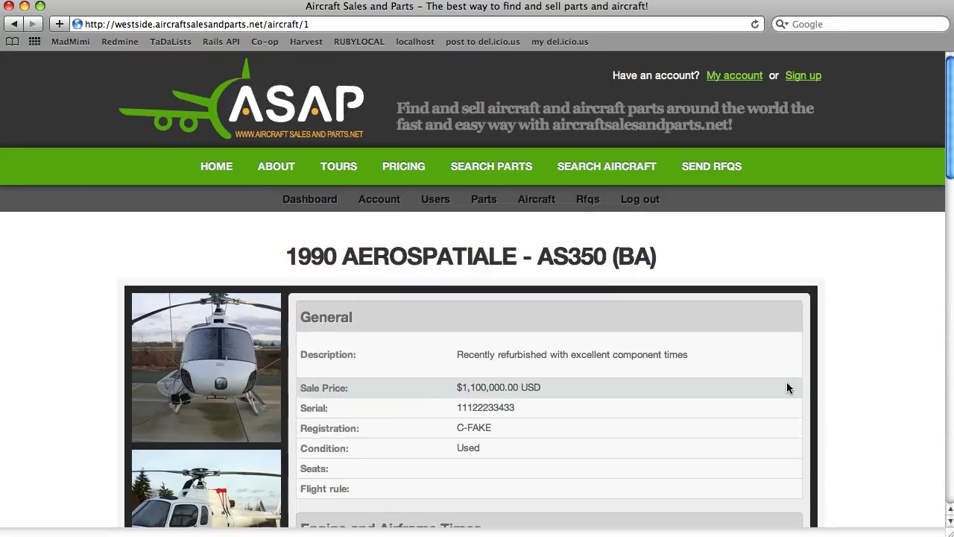
click(532, 206)
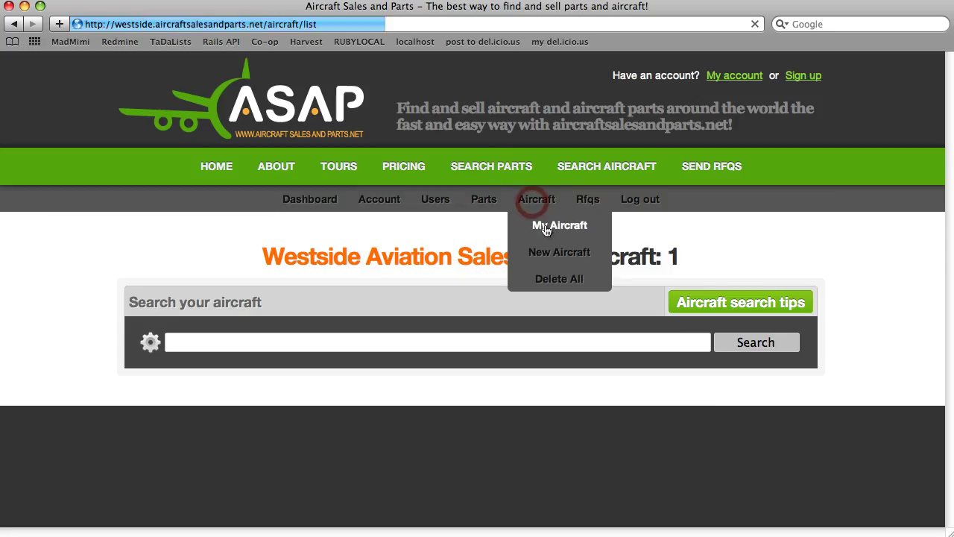
scroll(549, 232, down, 3)
scroll(548, 232, down, 5)
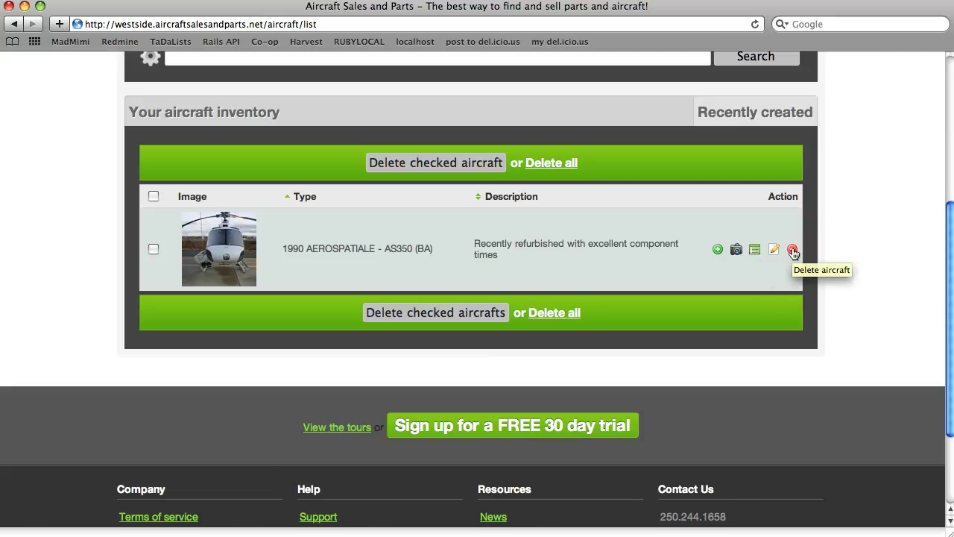
scroll(824, 247, up, 8)
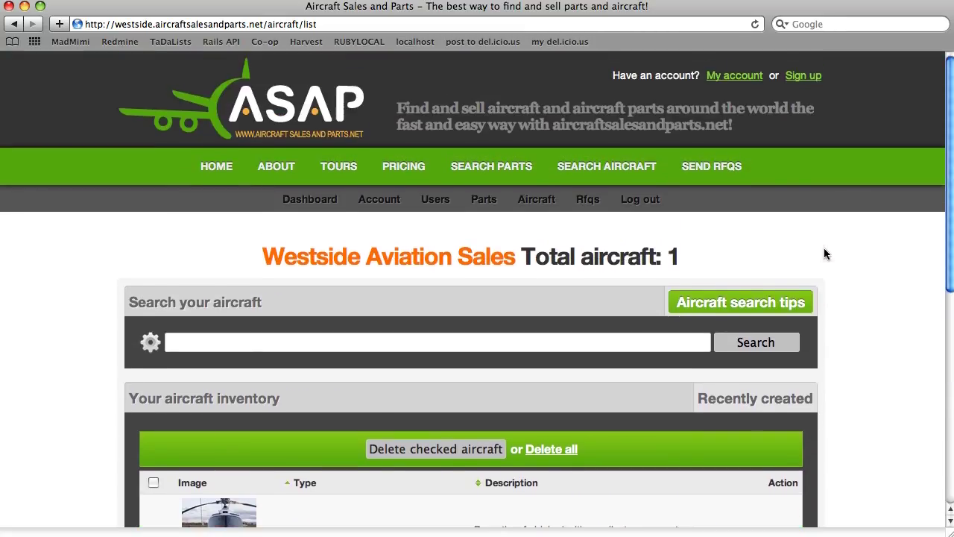